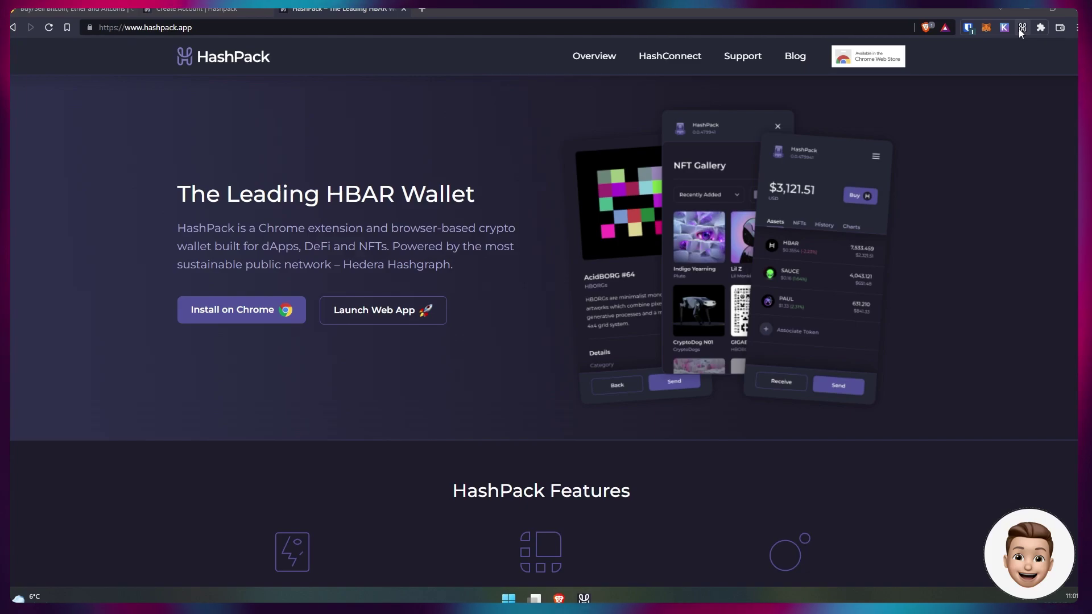
Bring up the HashPack wallet window showing the $138.74 balance in HBAR and SAUCE.
{"action": "left_click", "coordinate": [189, 11]}
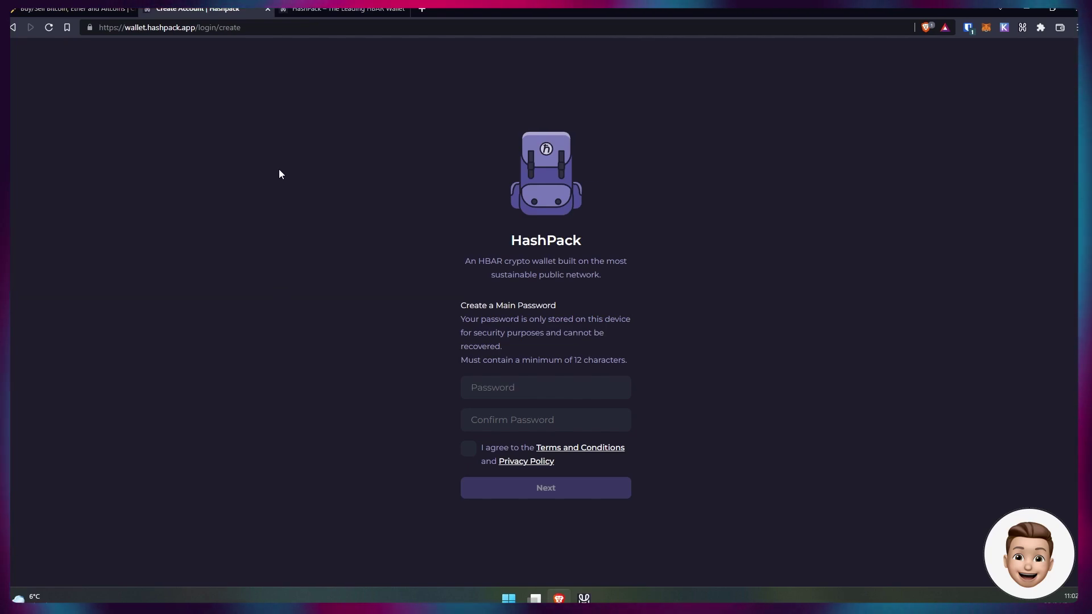
{"action": "left_click", "coordinate": [584, 598]}
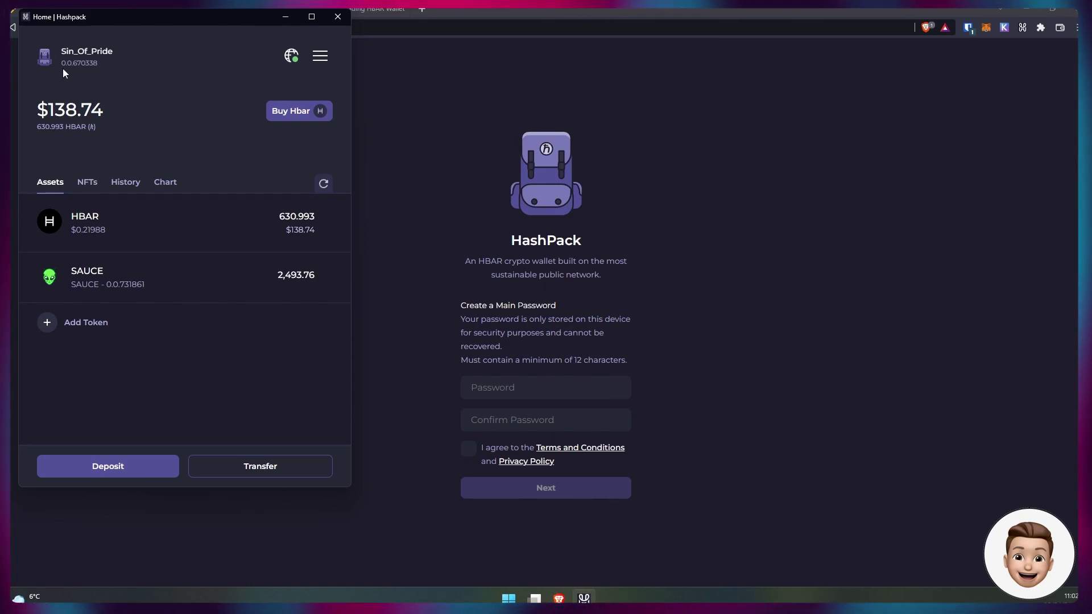
Select and copy the HashPack account ID shown under the wallet name.
{"action": "left_click_drag", "start_coordinate": [63, 68], "coordinate": [81, 63]}
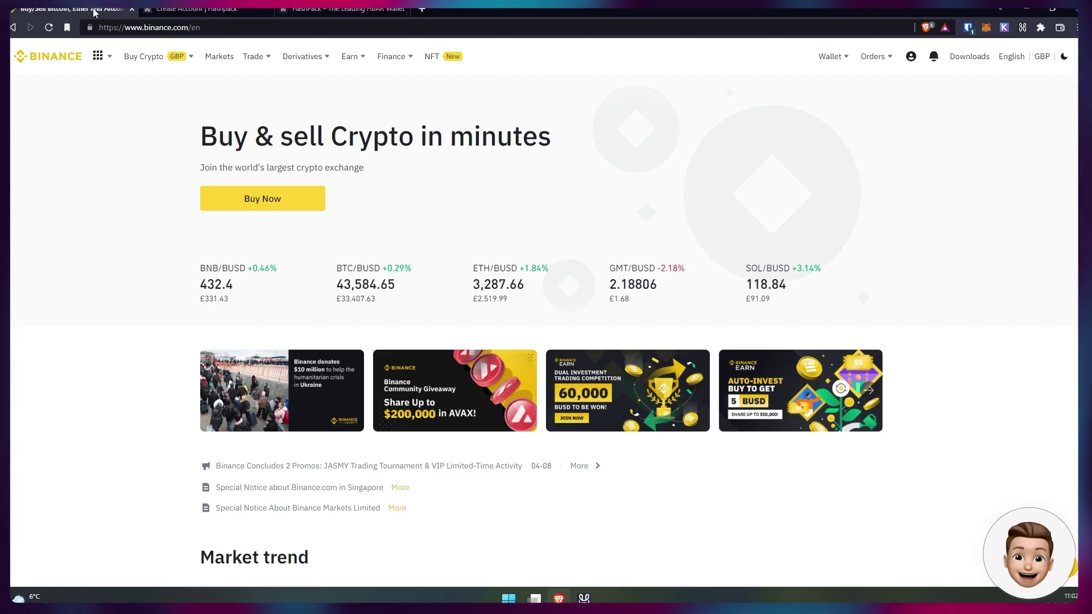
Open Binance's Fiat and Spot wallet and scroll to the HBAR row in Crypto Balance.
{"action": "mouse_move", "coordinate": [831, 57]}
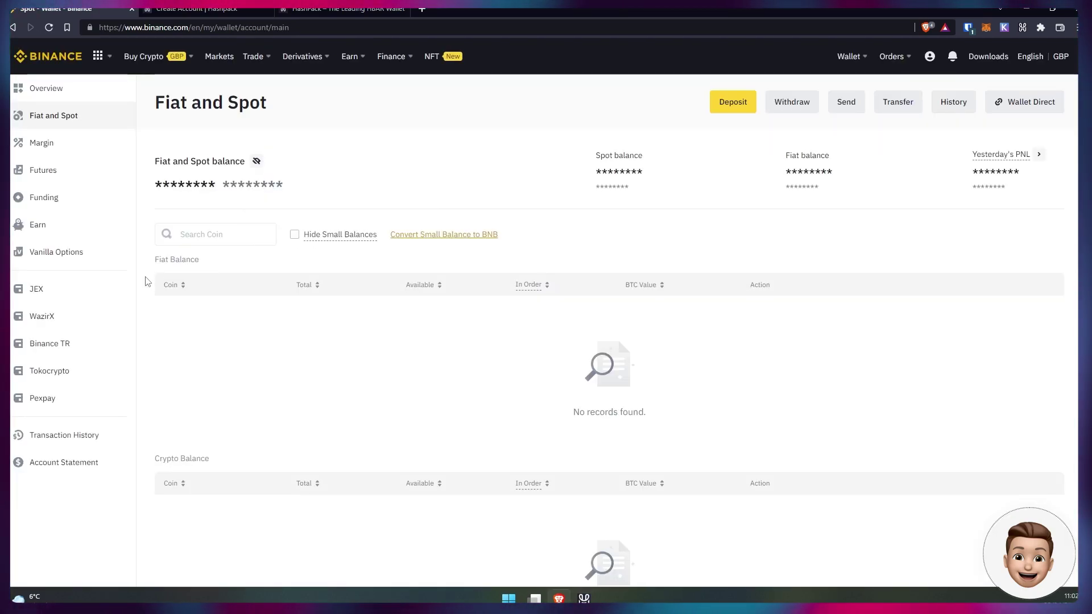
{"action": "scroll", "coordinate": [147, 285], "scroll_direction": "down", "scroll_amount": 1}
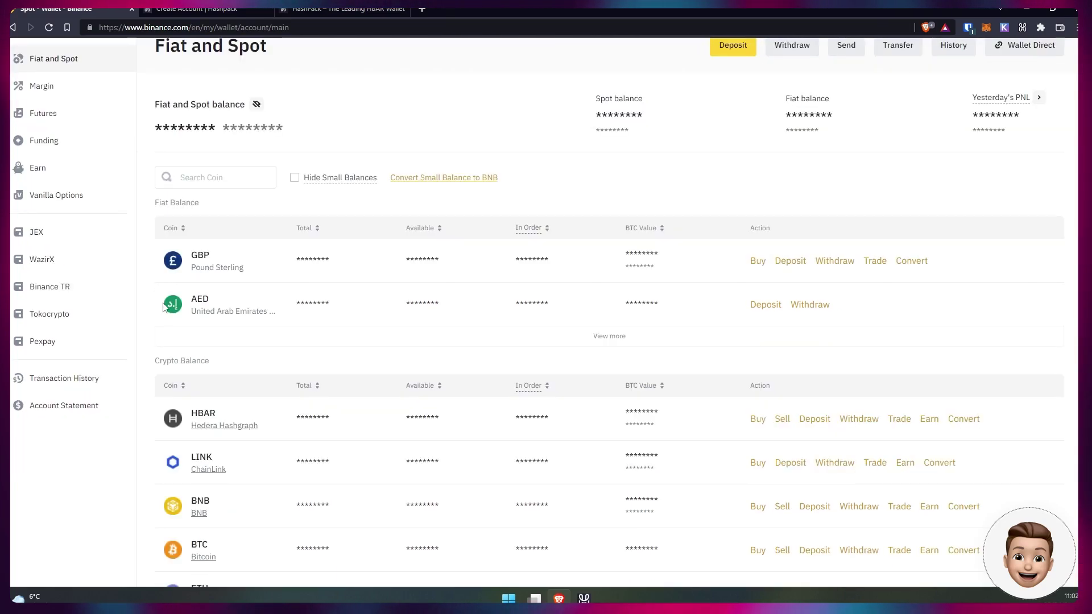
{"action": "scroll", "coordinate": [205, 319], "scroll_direction": "down", "scroll_amount": 1}
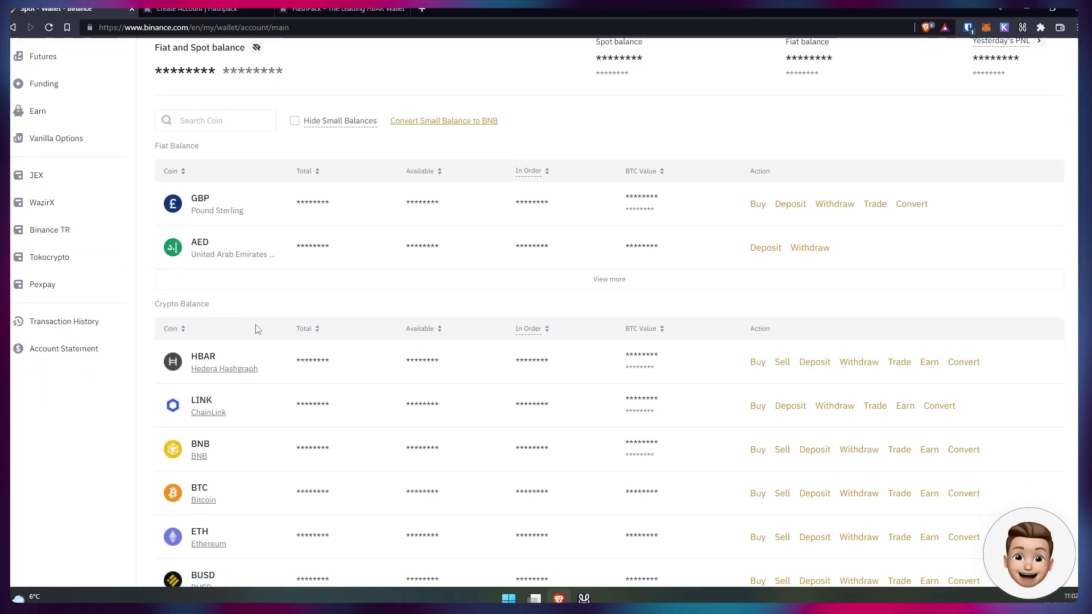
{"action": "scroll", "coordinate": [256, 333], "scroll_direction": "up", "scroll_amount": 1}
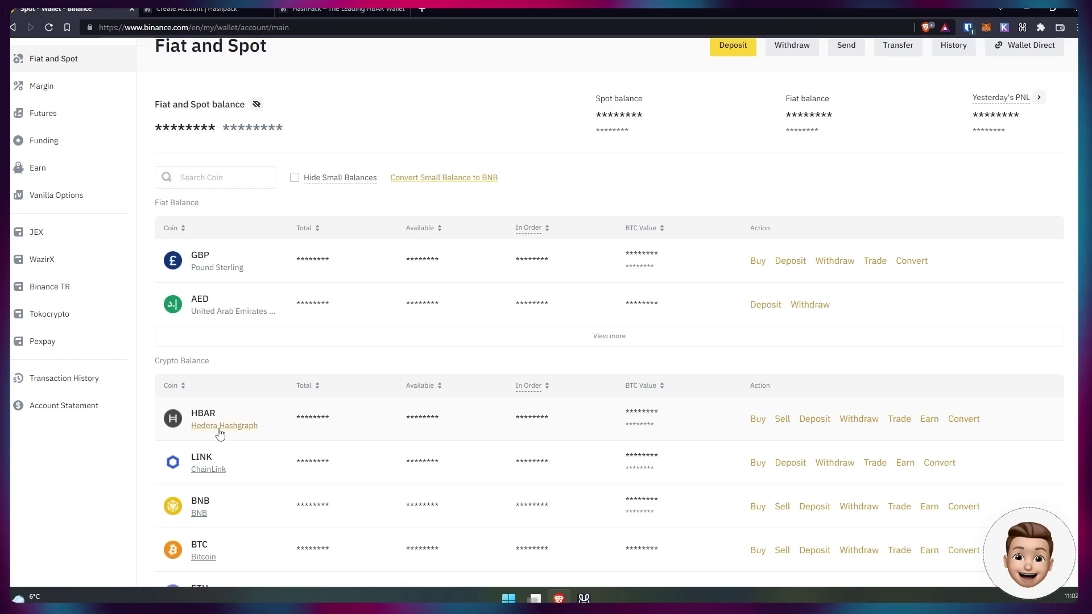
{"action": "scroll", "coordinate": [656, 444], "scroll_direction": "down", "scroll_amount": 1}
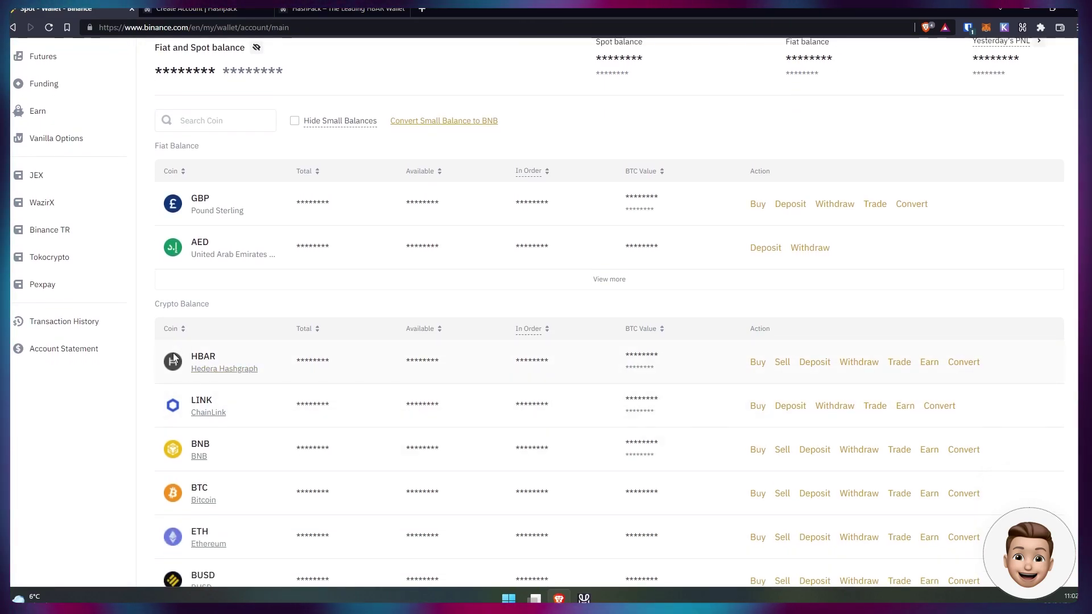
Start withdrawing HBAR and fill in the whitelisted saved HBAR address from the Address Book.
{"action": "left_click", "coordinate": [849, 367]}
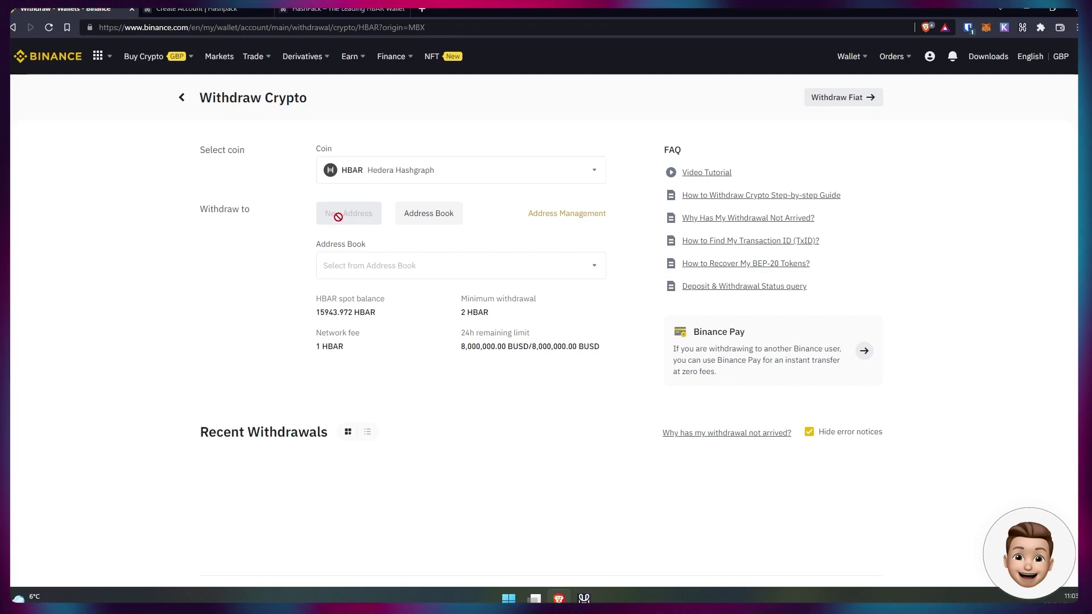
{"action": "left_click", "coordinate": [388, 266]}
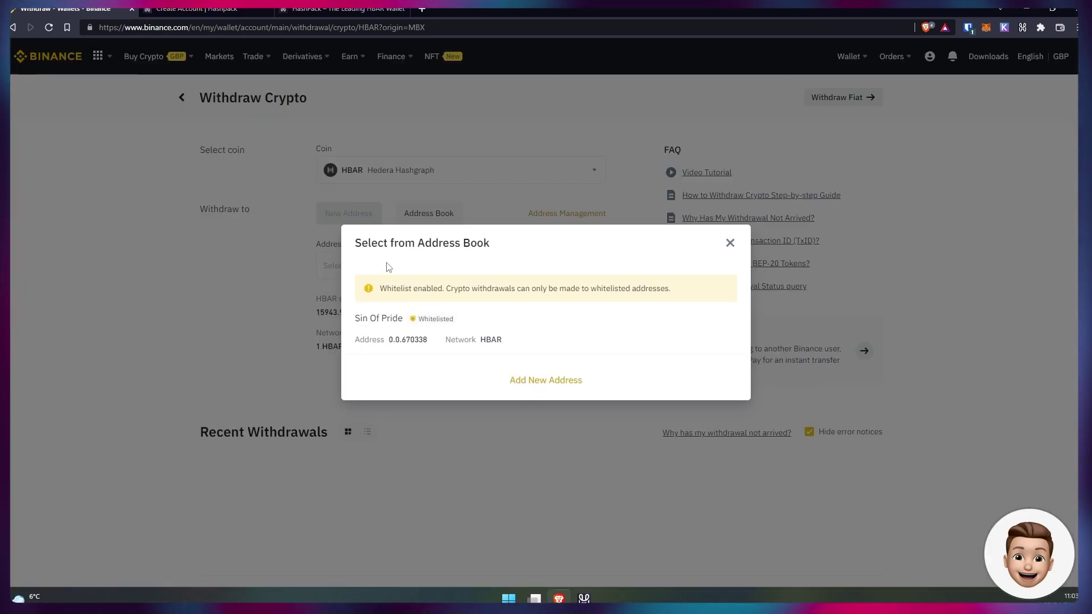
{"action": "left_click", "coordinate": [382, 328]}
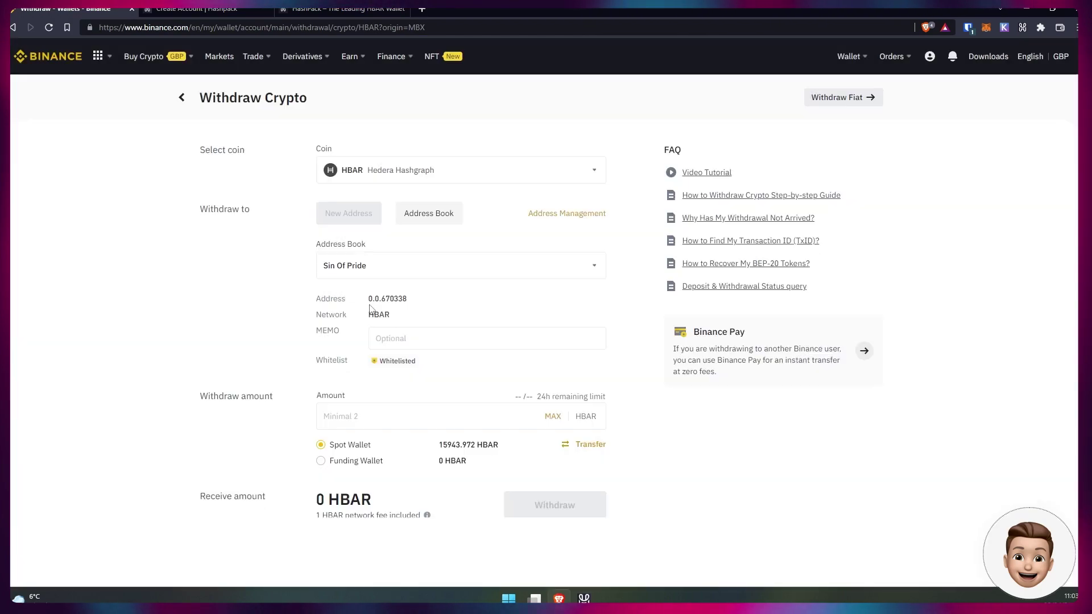
{"action": "scroll", "coordinate": [287, 296], "scroll_direction": "down", "scroll_amount": 1}
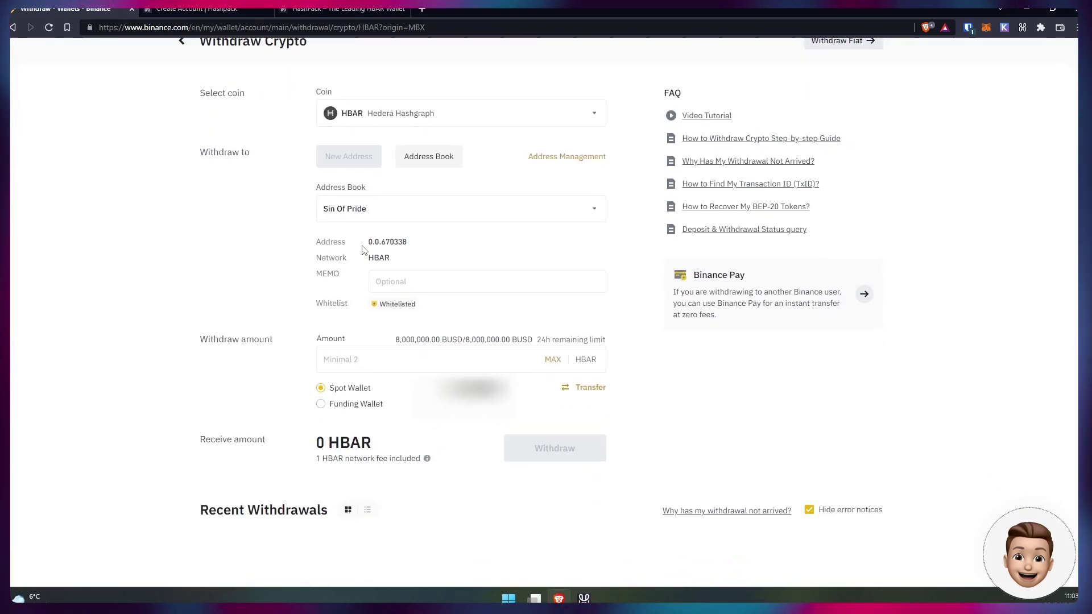
{"action": "left_click_drag", "start_coordinate": [363, 251], "coordinate": [414, 247]}
{"action": "left_click", "coordinate": [407, 247]}
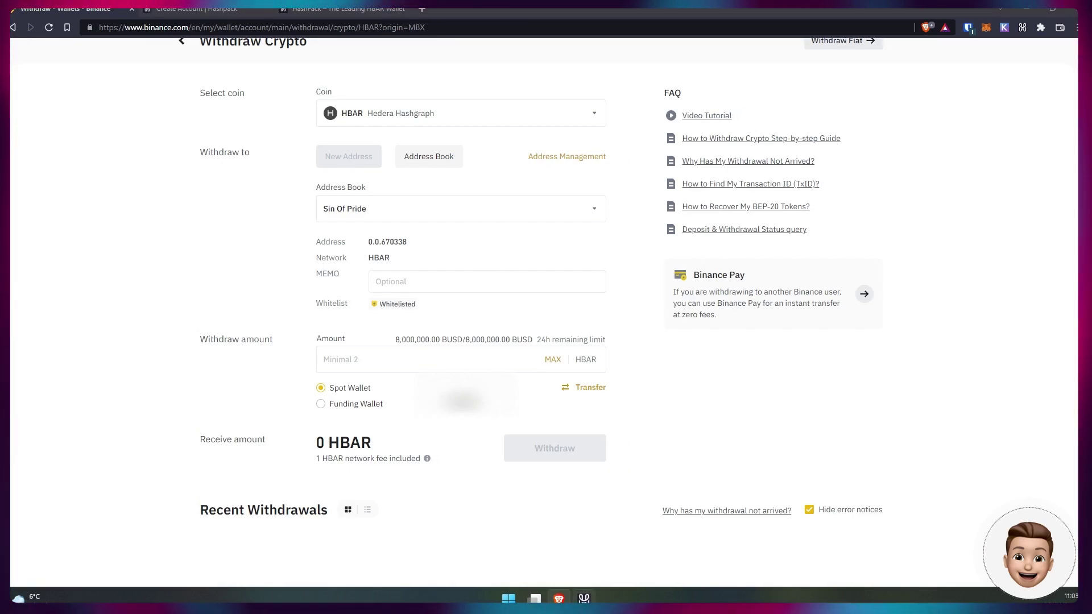
{"action": "key", "text": "alt+Tab"}
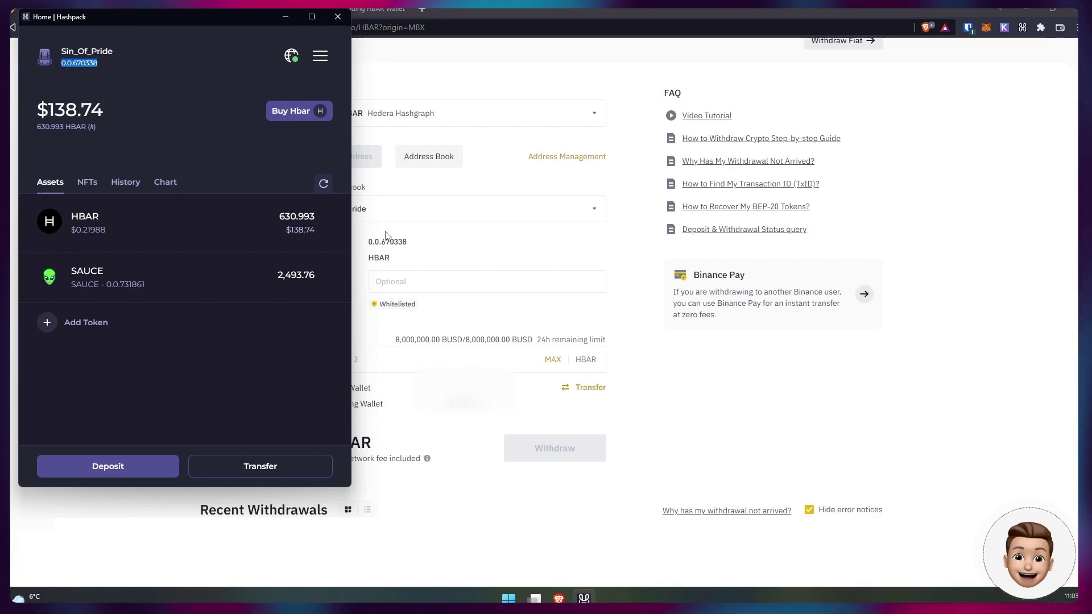
{"action": "left_click", "coordinate": [386, 234]}
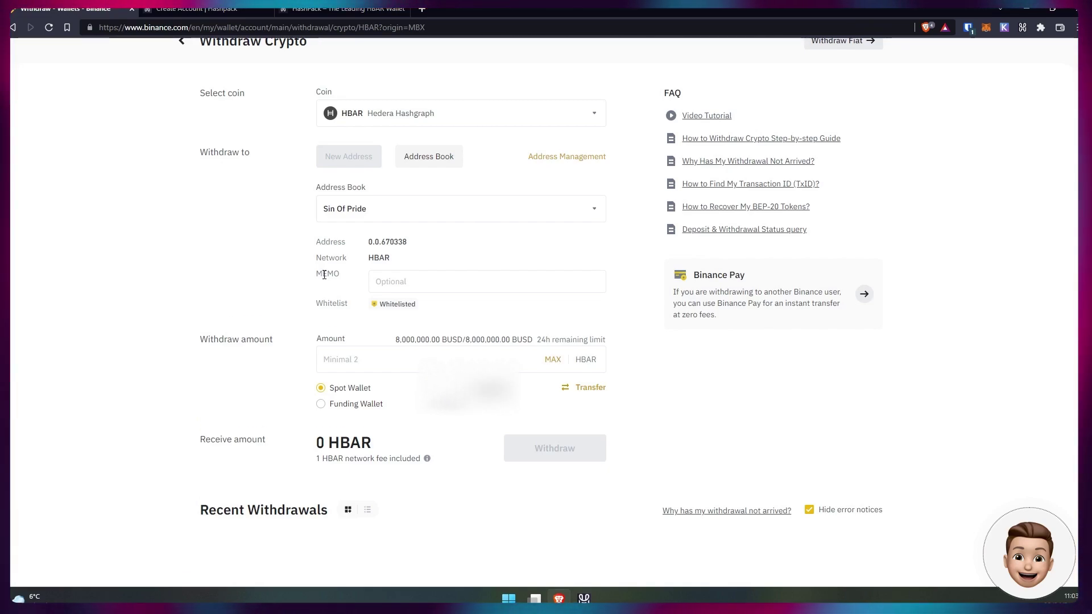
Enter 1000 as the HBAR withdrawal amount and check that 999 HBAR will be received.
{"action": "scroll", "coordinate": [327, 279], "scroll_direction": "down", "scroll_amount": 1}
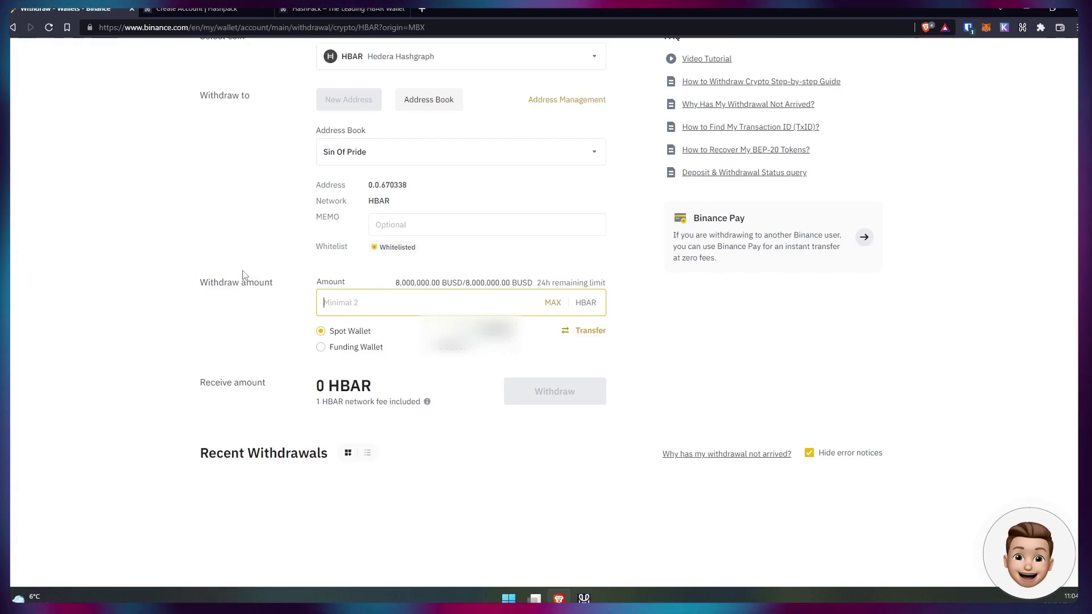
{"action": "type", "text": "1"}
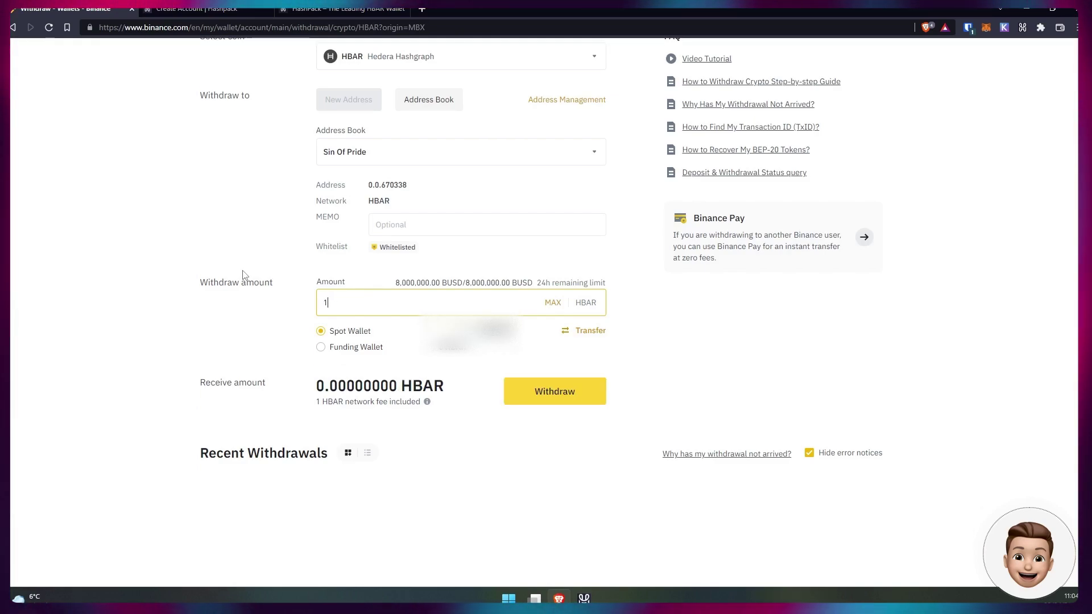
{"action": "type", "text": "000"}
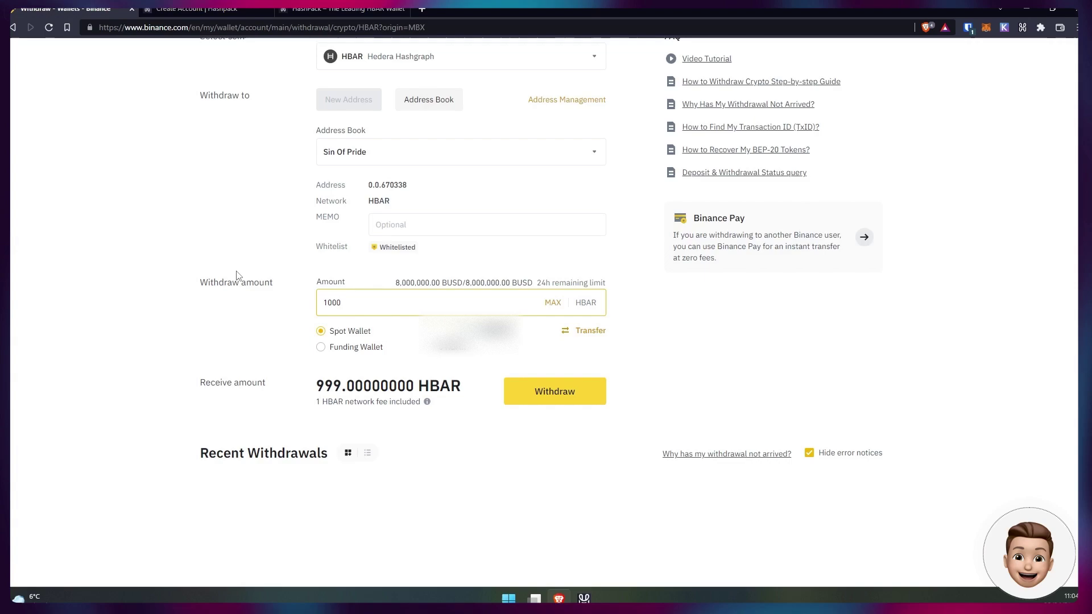
{"action": "scroll", "coordinate": [227, 284], "scroll_direction": "down", "scroll_amount": 1}
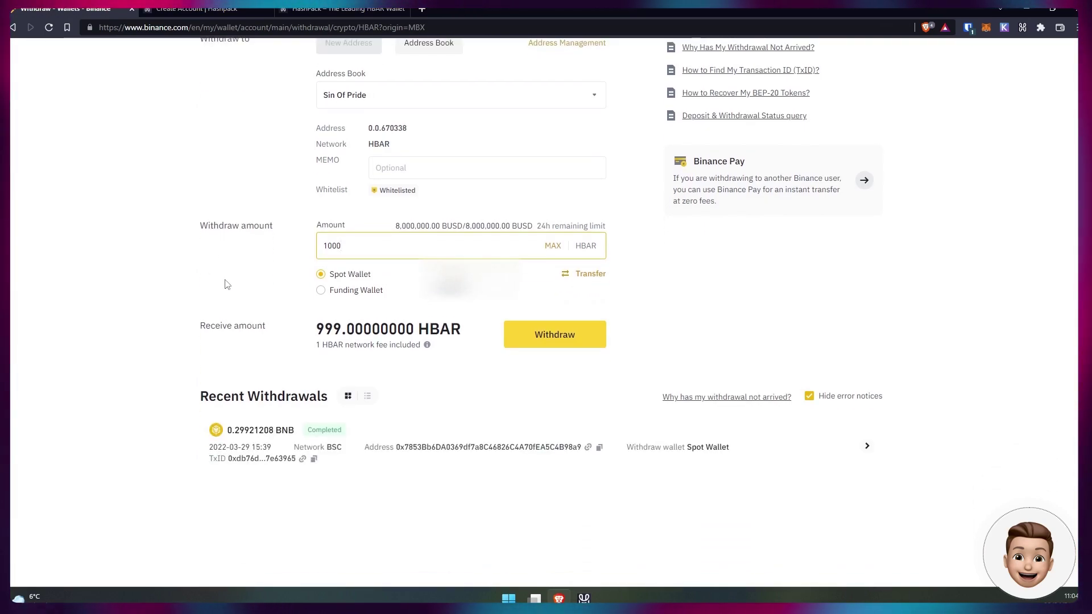
{"action": "scroll", "coordinate": [333, 342], "scroll_direction": "up", "scroll_amount": 1}
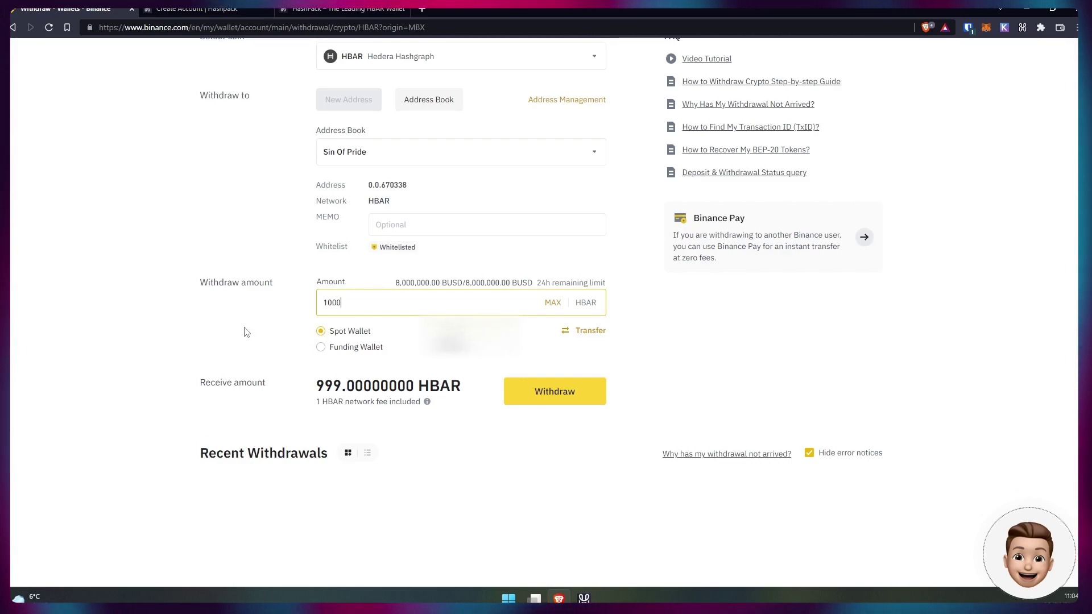
{"action": "scroll", "coordinate": [330, 338], "scroll_direction": "down", "scroll_amount": 1}
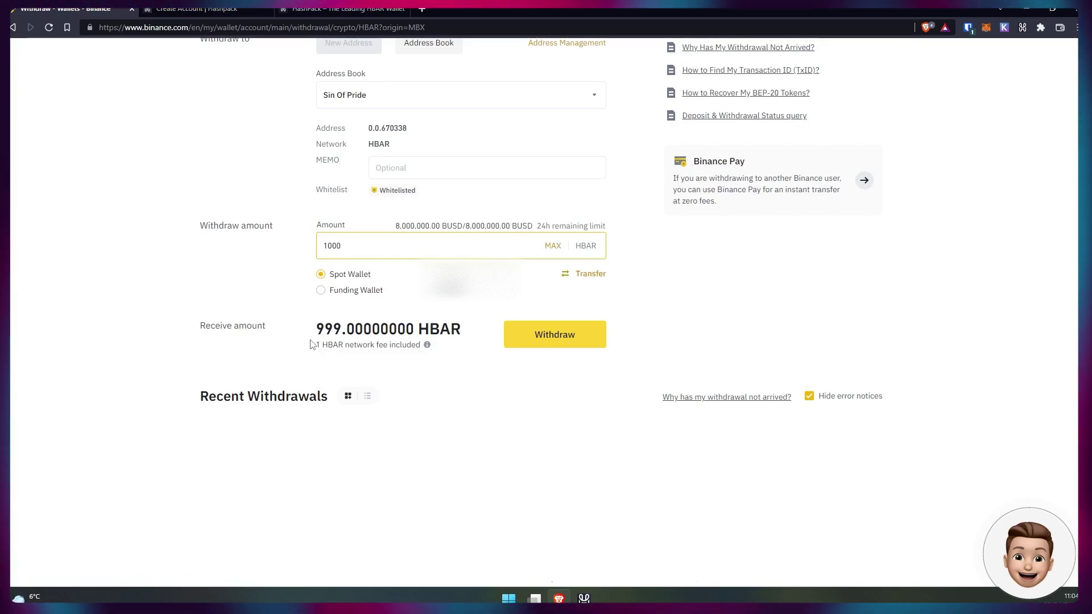
{"action": "scroll", "coordinate": [310, 344], "scroll_direction": "up", "scroll_amount": 1}
{"action": "scroll", "coordinate": [307, 347], "scroll_direction": "up", "scroll_amount": 1}
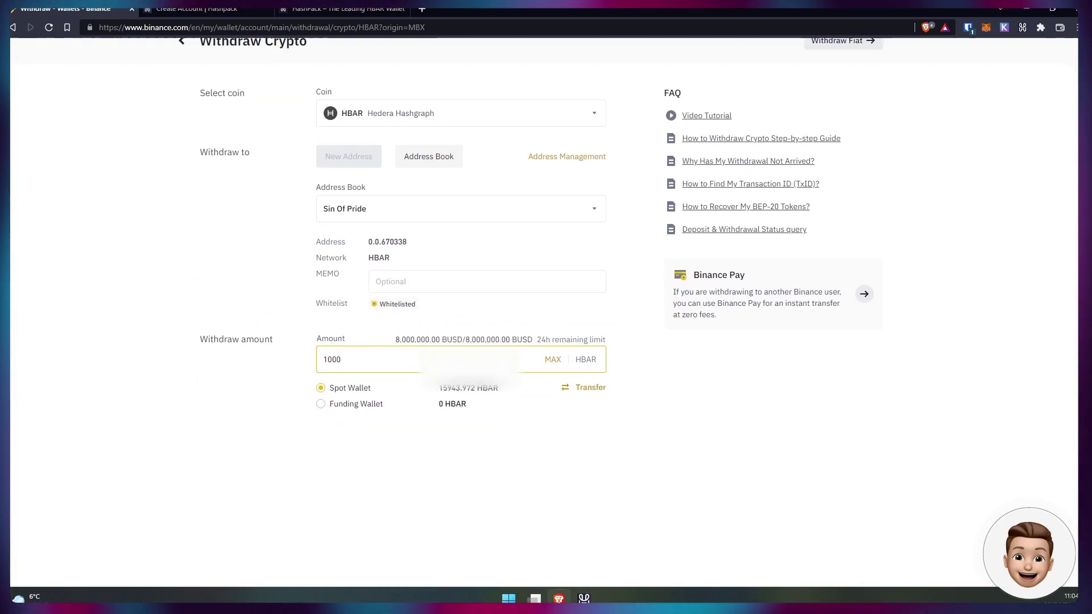
Submit the 1000 HBAR withdrawal, confirm no memo, accept the risk warning, and check the destination address.
{"action": "left_click", "coordinate": [543, 450]}
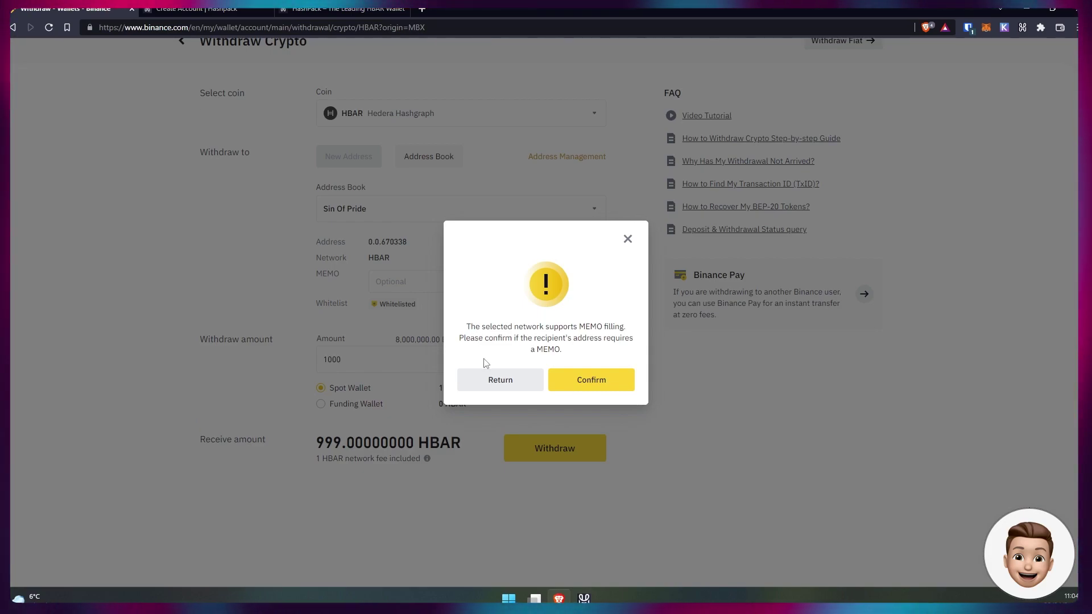
{"action": "left_click", "coordinate": [570, 386]}
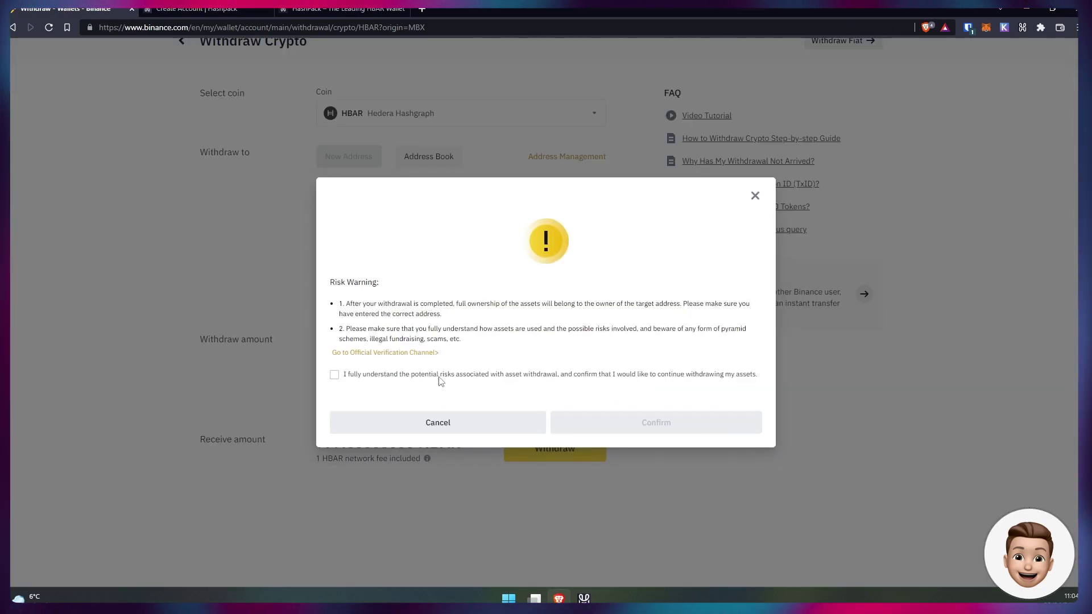
{"action": "left_click", "coordinate": [334, 375]}
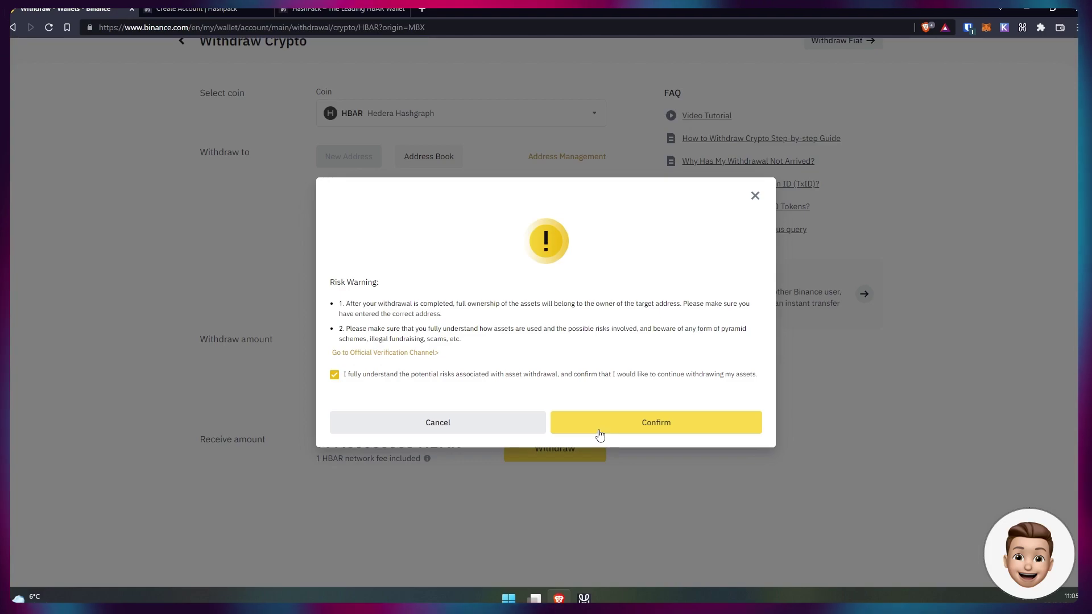
{"action": "left_click", "coordinate": [604, 428]}
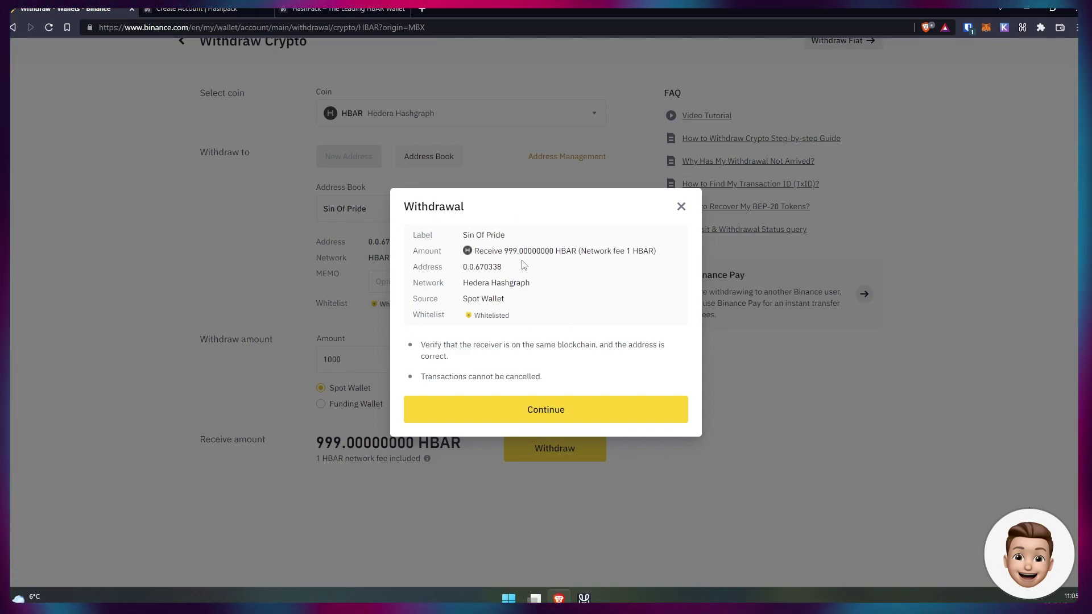
{"action": "left_click_drag", "start_coordinate": [462, 267], "coordinate": [495, 267]}
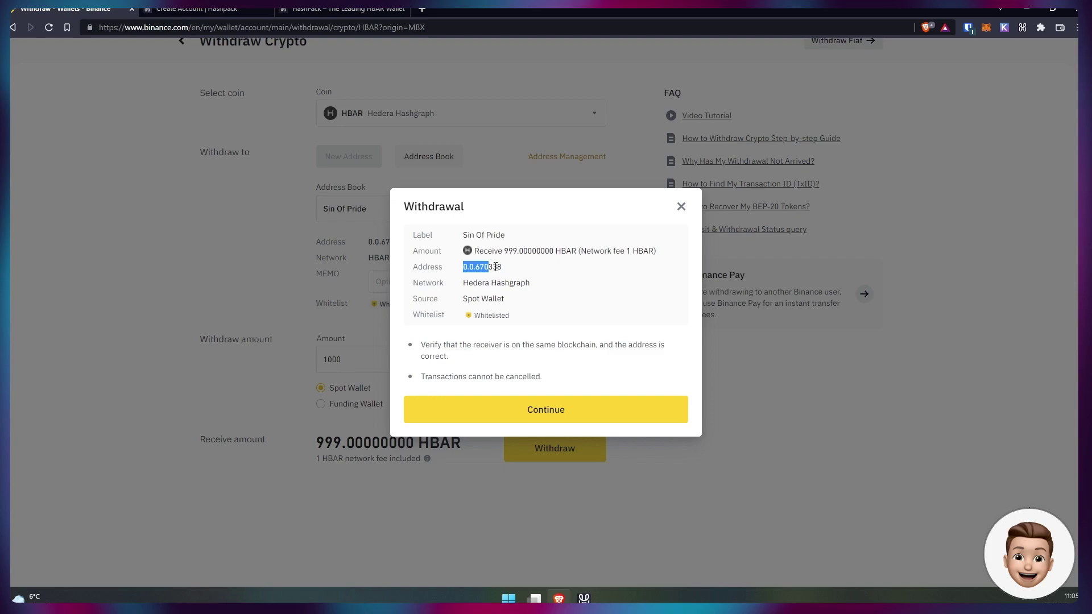
{"action": "left_click", "coordinate": [501, 266]}
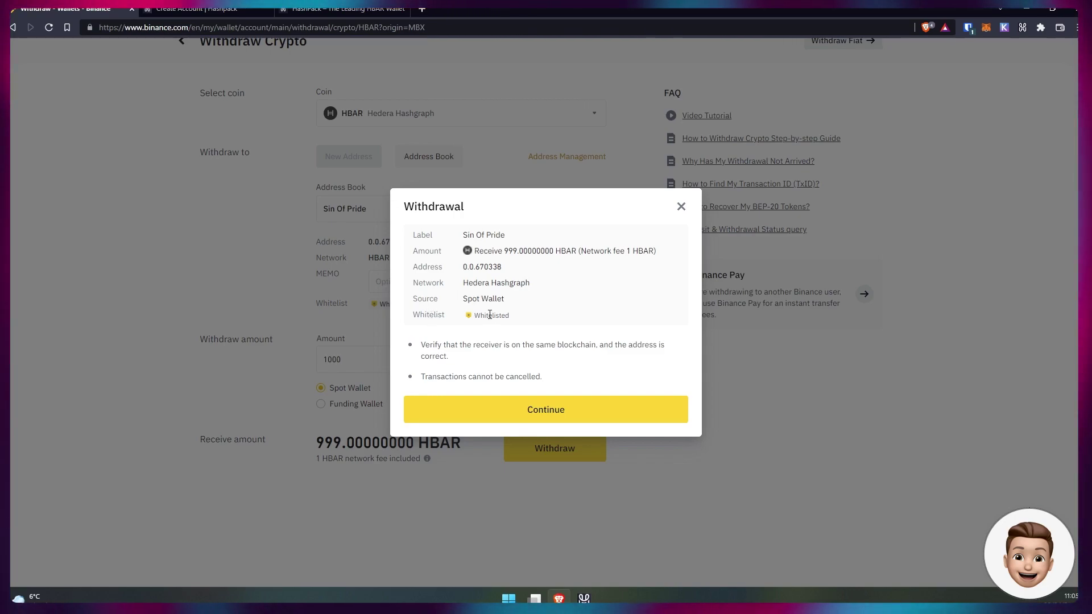
Enter the email and authenticator verification codes and submit the HBAR withdrawal.
{"action": "left_click", "coordinate": [473, 416]}
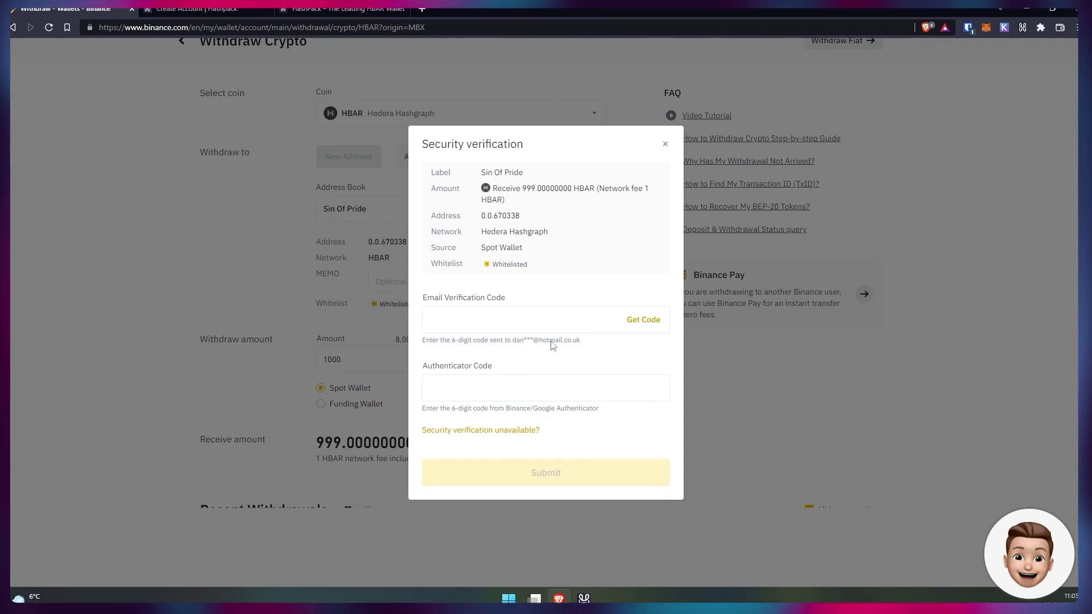
{"action": "left_click", "coordinate": [621, 321]}
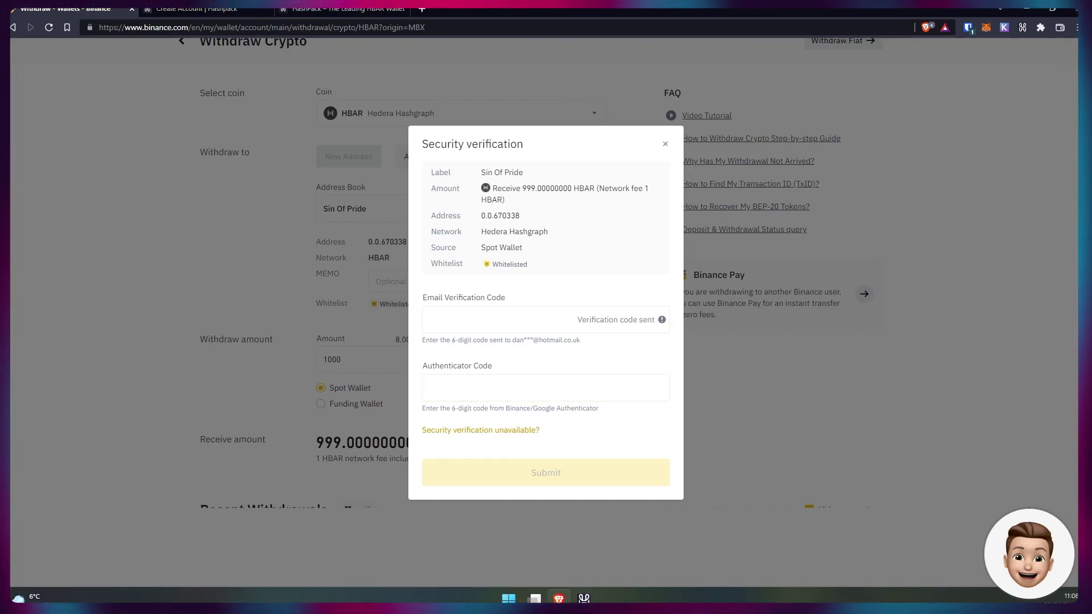
{"action": "key", "text": "Tab"}
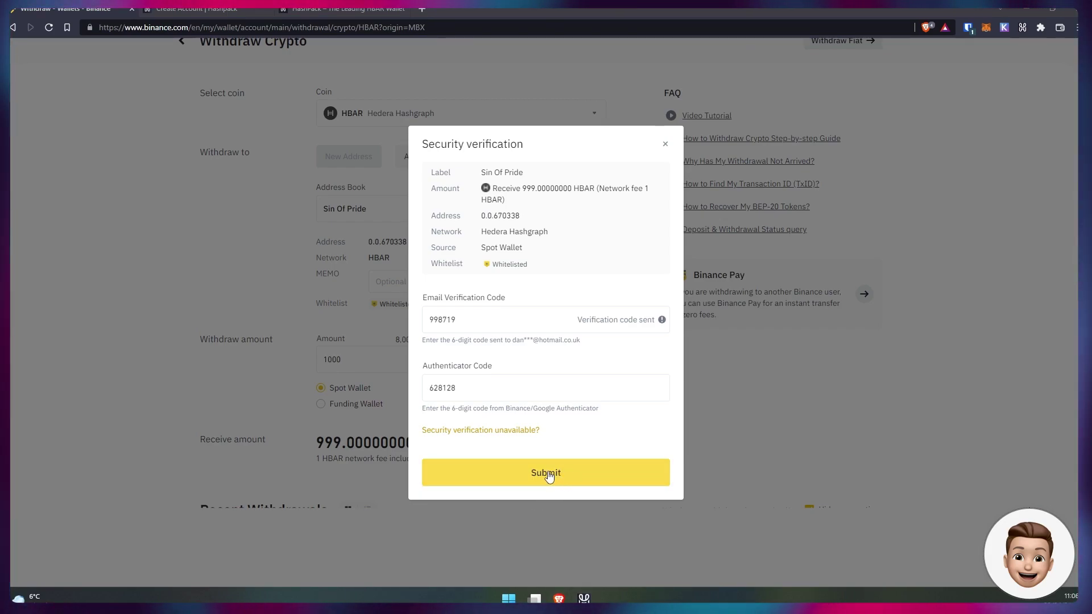
{"action": "left_click", "coordinate": [536, 474]}
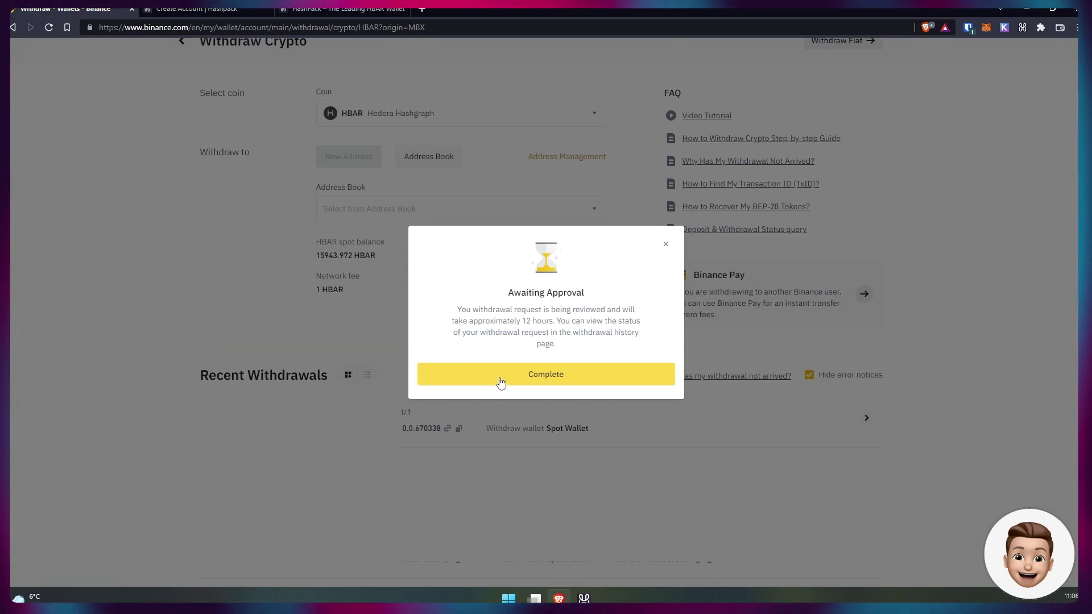
Close the approval notice and refresh Withdraw Crypto to see the HBAR withdrawal's transaction ID.
{"action": "left_click", "coordinate": [501, 383]}
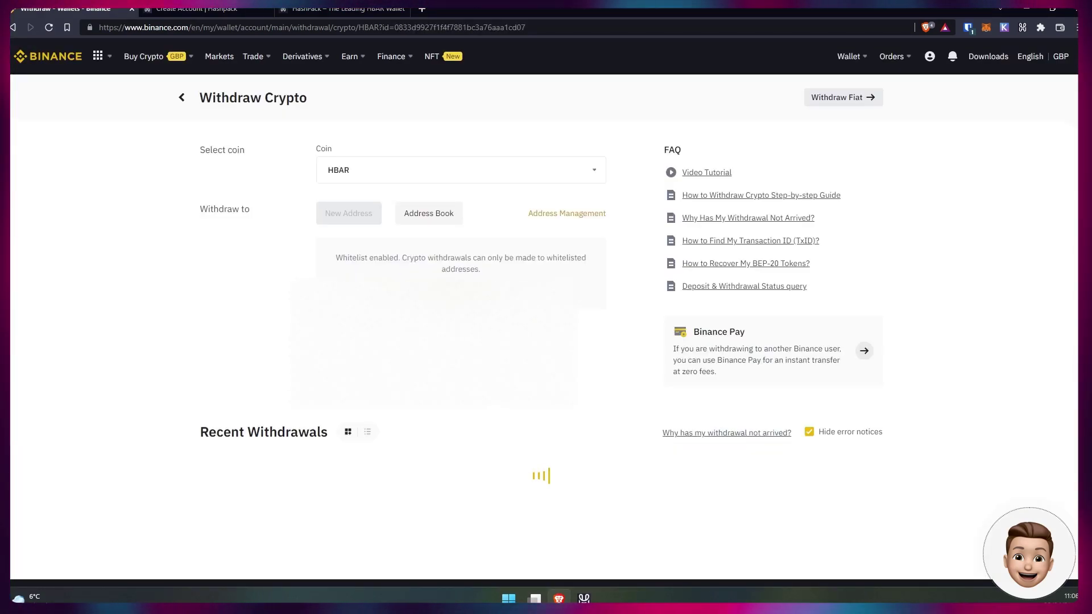
{"action": "scroll", "coordinate": [546, 308], "scroll_direction": "down", "scroll_amount": 2}
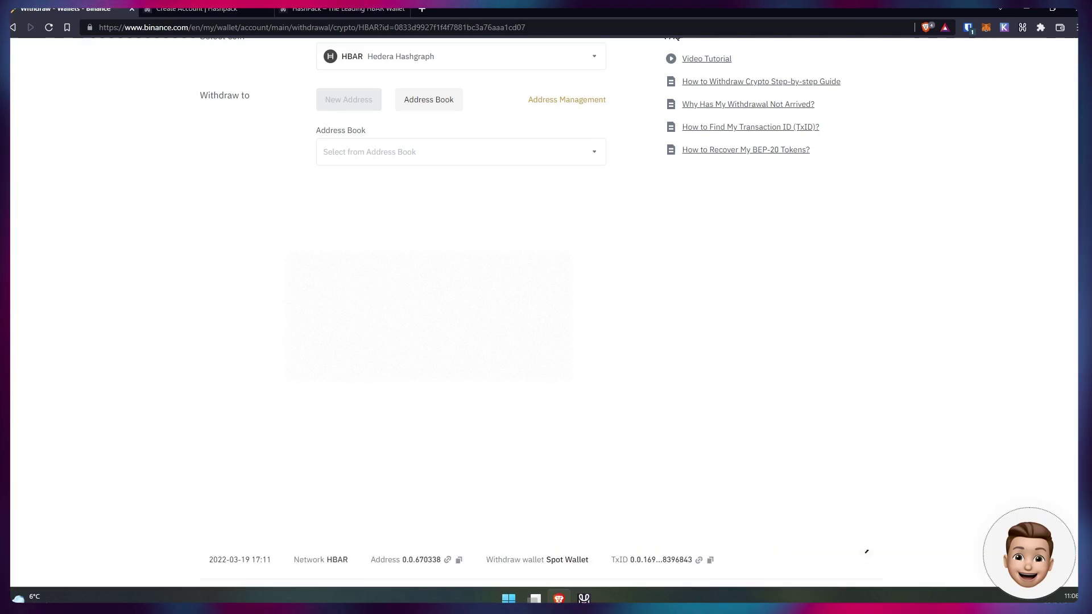
{"action": "key", "text": "F5"}
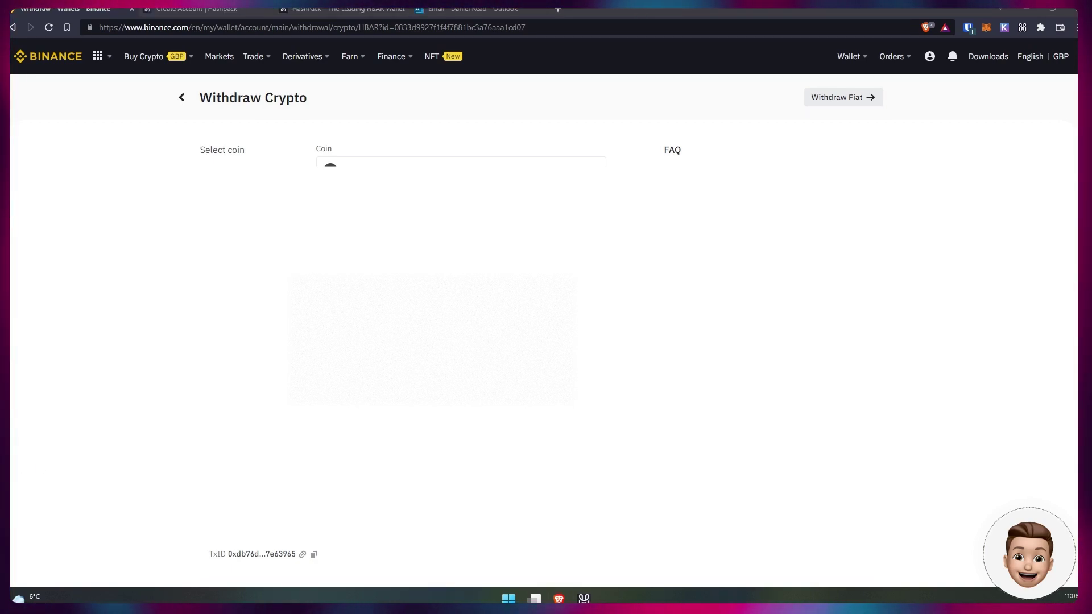
Check the total HBAR balance in the HashPack wallet's token list.
{"action": "left_click", "coordinate": [586, 596]}
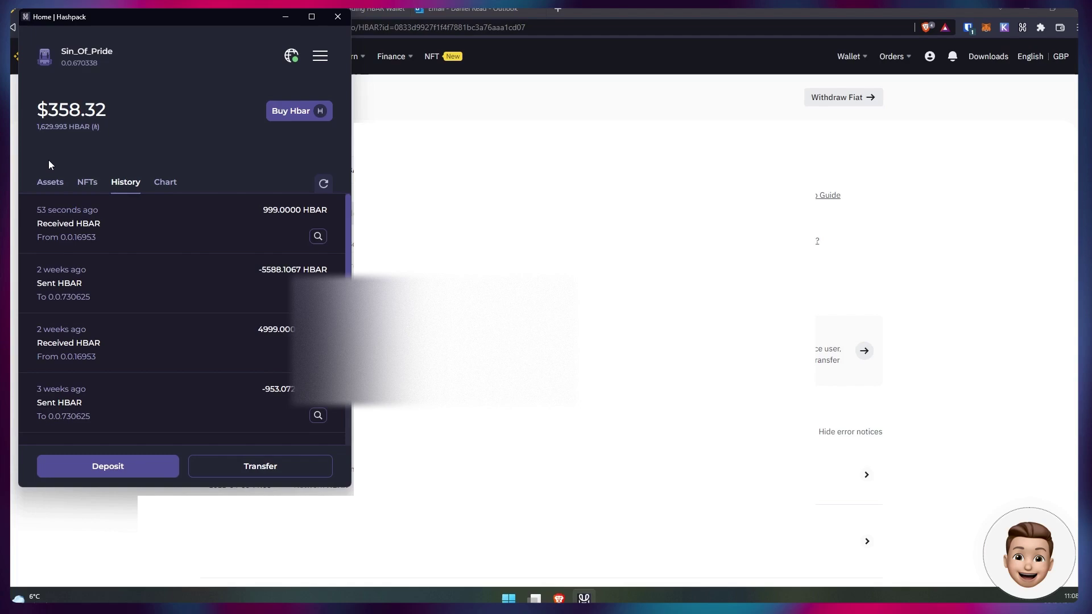
{"action": "left_click", "coordinate": [38, 180]}
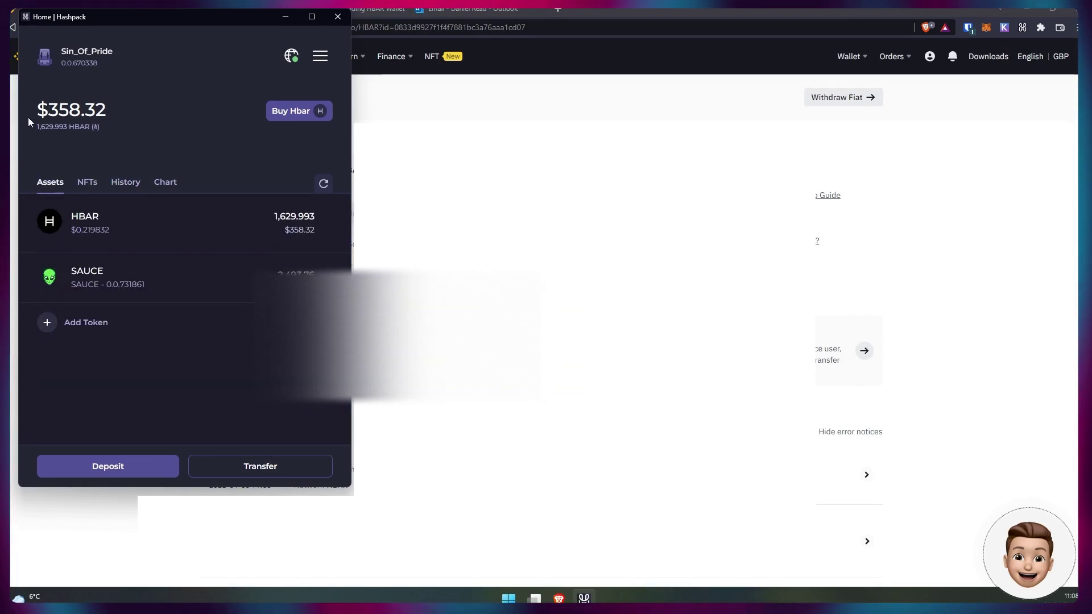
{"action": "left_click_drag", "start_coordinate": [41, 126], "coordinate": [61, 140]}
{"action": "left_click", "coordinate": [61, 140]}
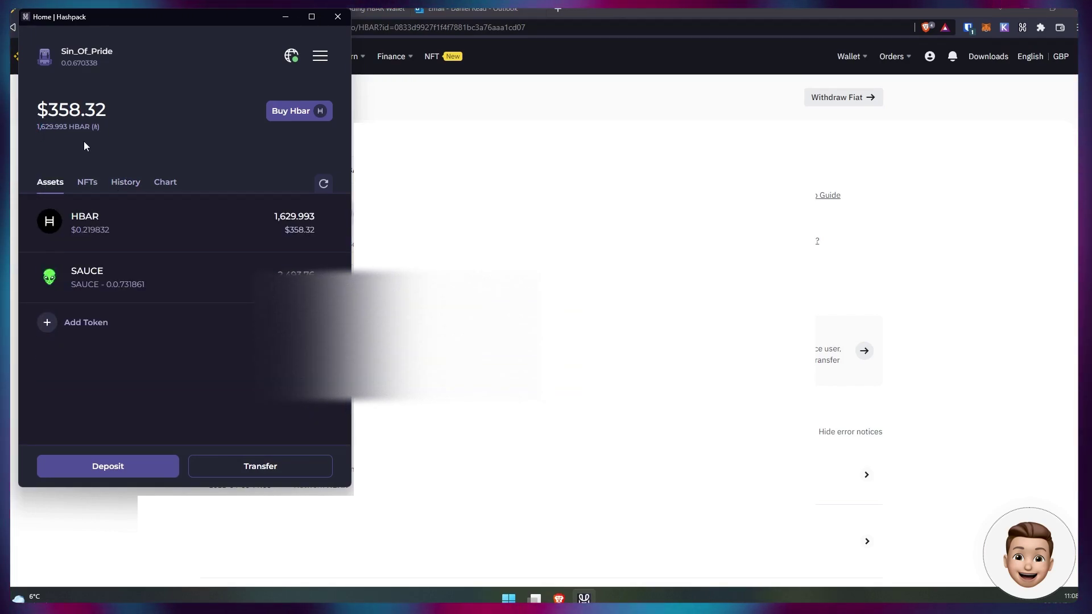
Find the incoming 999 HBAR transaction in the wallet history, then go back to balances.
{"action": "left_click", "coordinate": [117, 185]}
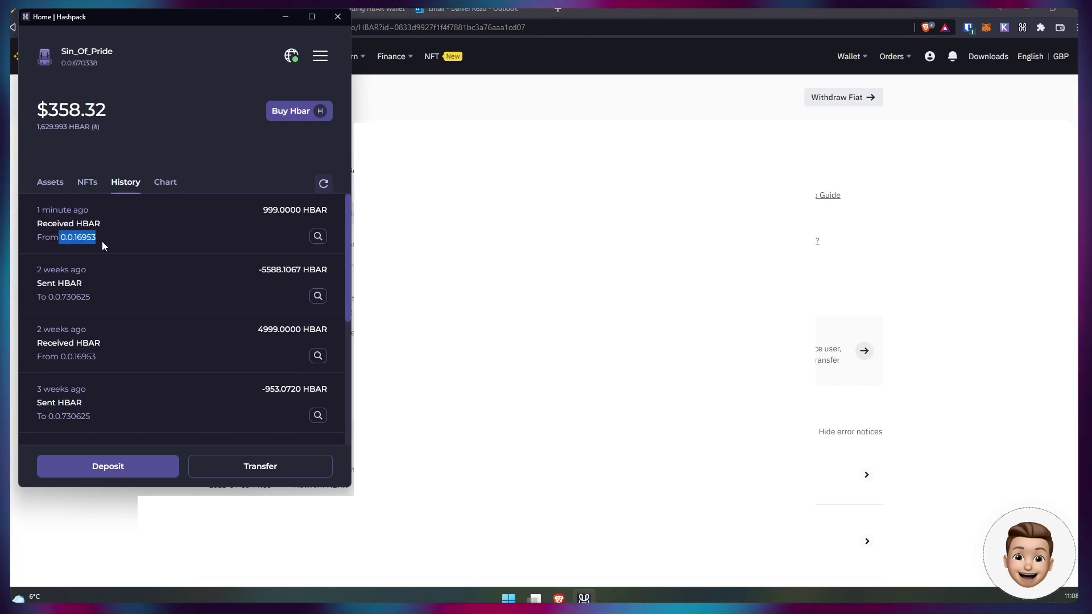
{"action": "left_click", "coordinate": [84, 224]}
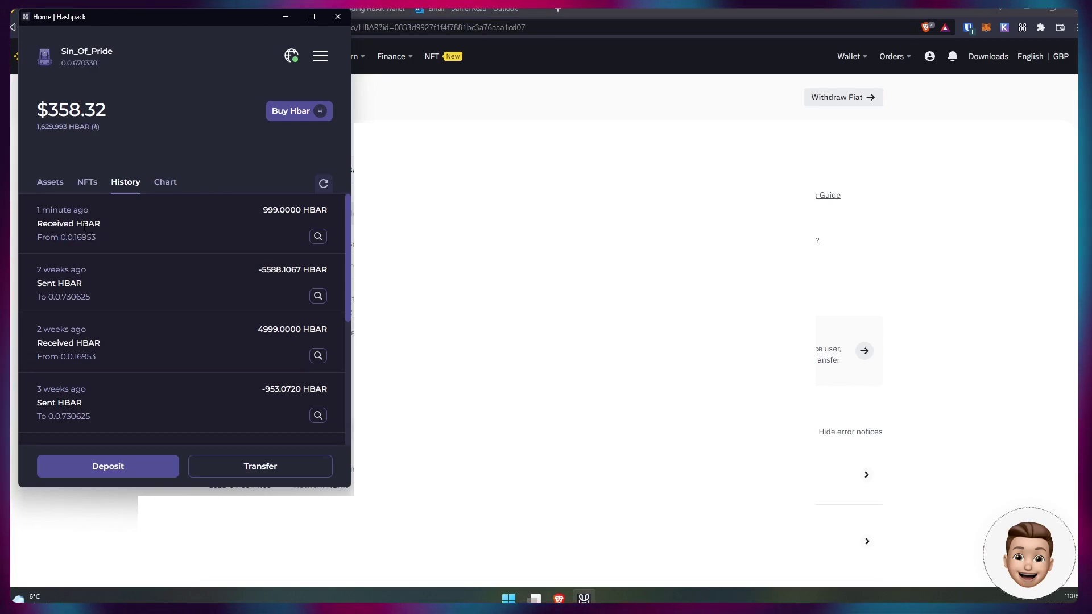
{"action": "left_click_drag", "start_coordinate": [250, 207], "coordinate": [286, 210]}
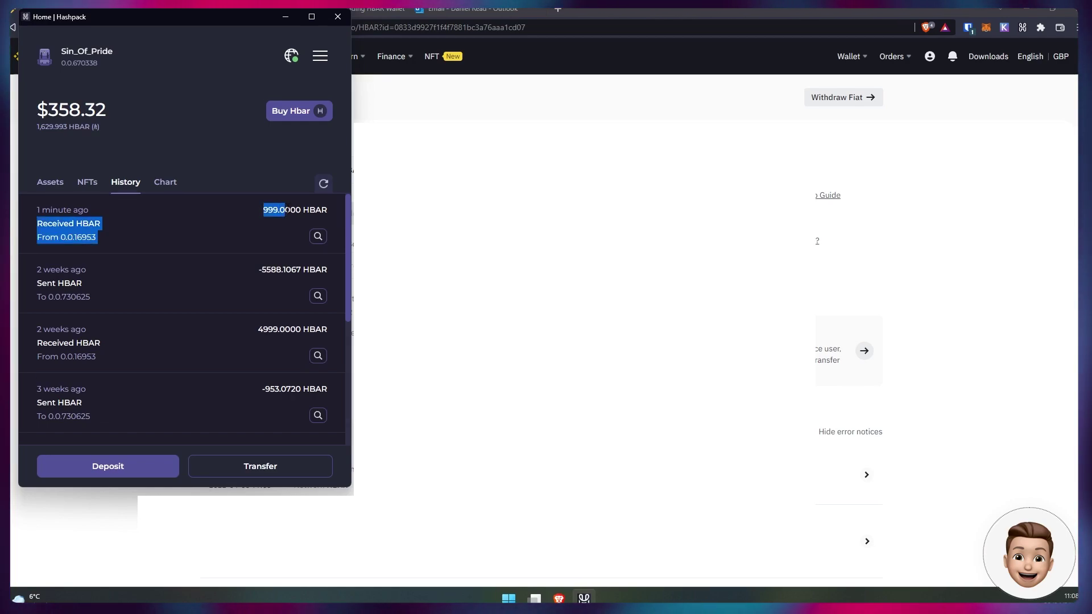
{"action": "left_click", "coordinate": [151, 218]}
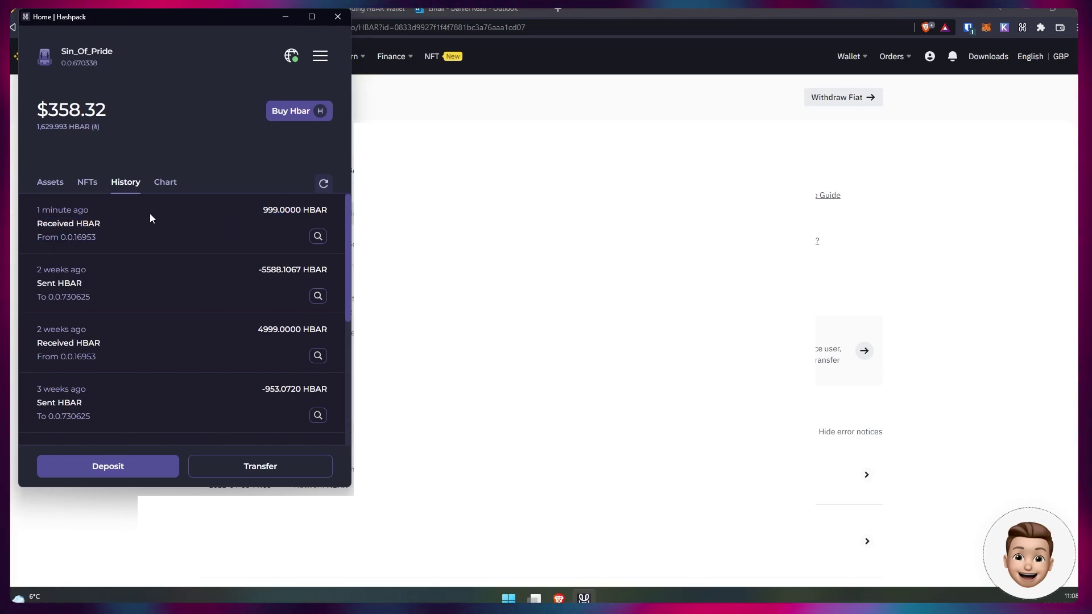
{"action": "left_click", "coordinate": [51, 188]}
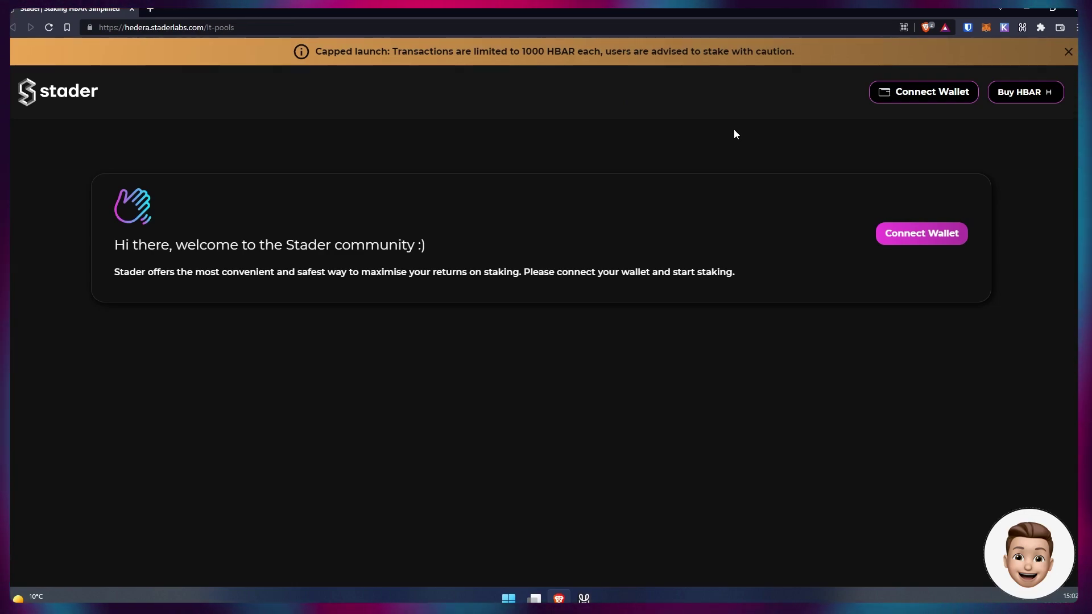
Connect HashPack to Stader by choosing the wallet account and approving the connection.
{"action": "left_click", "coordinate": [917, 98]}
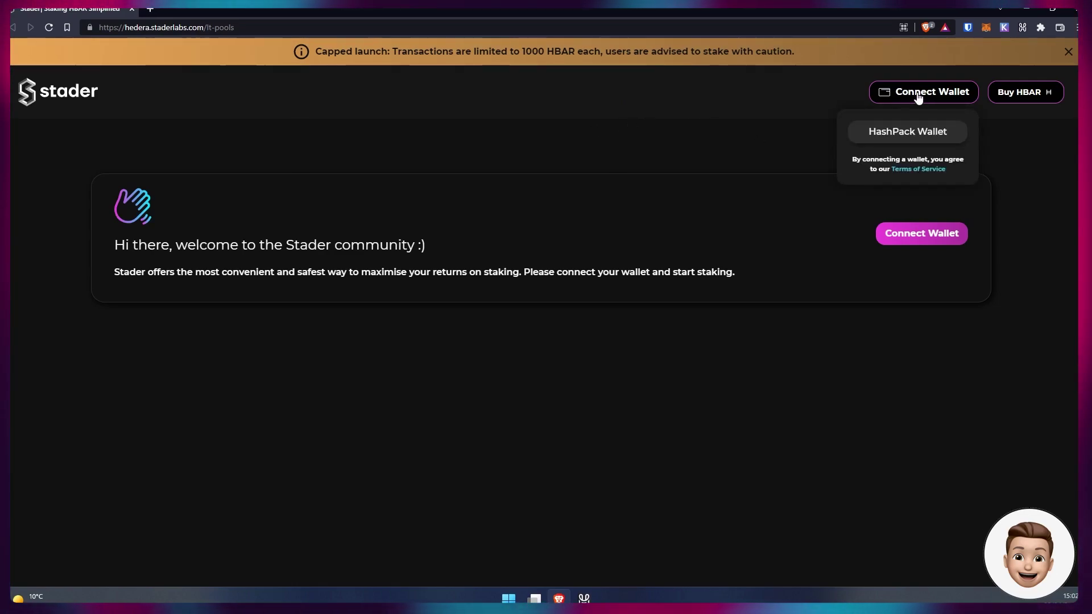
{"action": "left_click", "coordinate": [887, 134]}
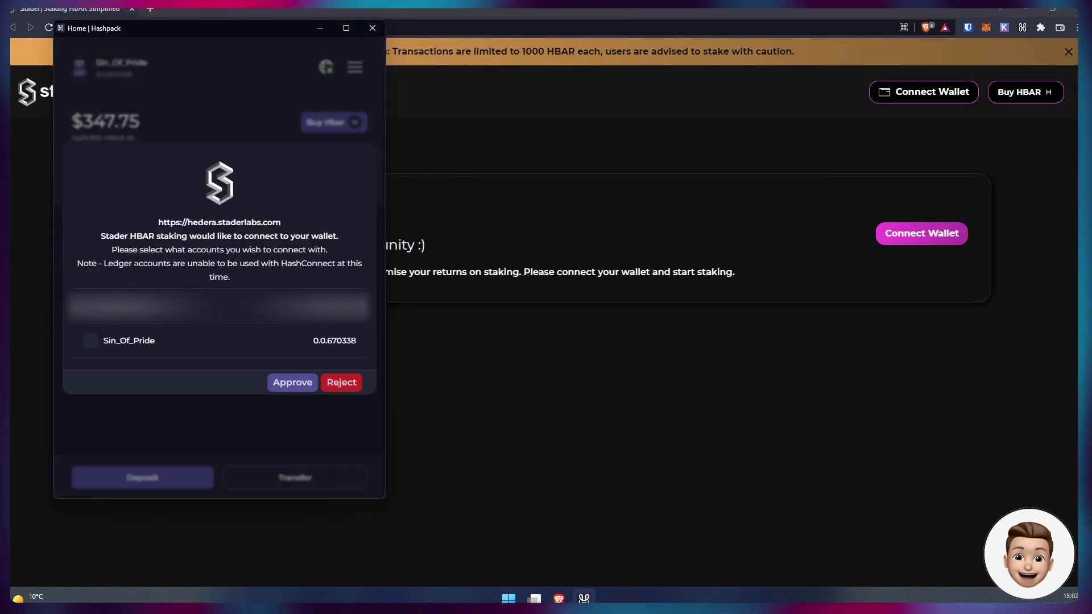
{"action": "left_click", "coordinate": [93, 343]}
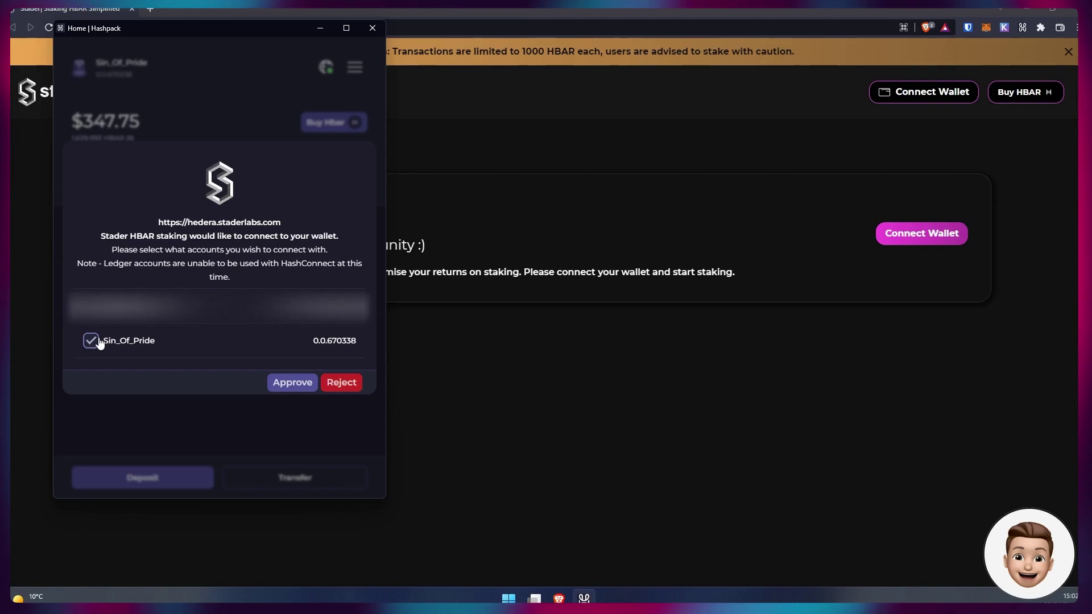
{"action": "left_click", "coordinate": [275, 384]}
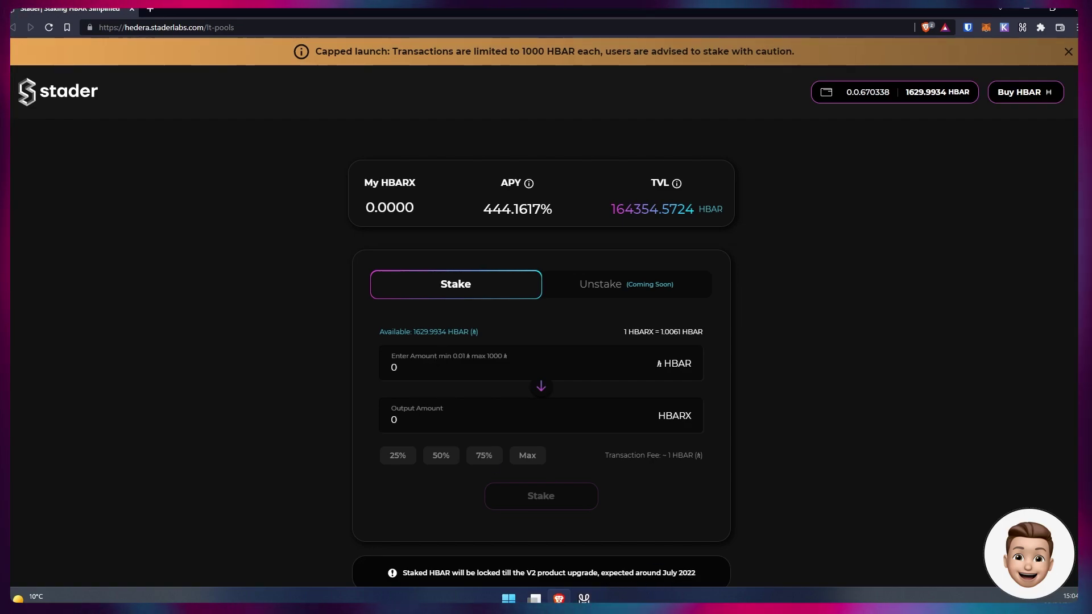
Enter 1000 HBAR as the stake amount, for an expected 993.9156 HBARX.
{"action": "left_click", "coordinate": [396, 367]}
{"action": "type", "text": "1000"}
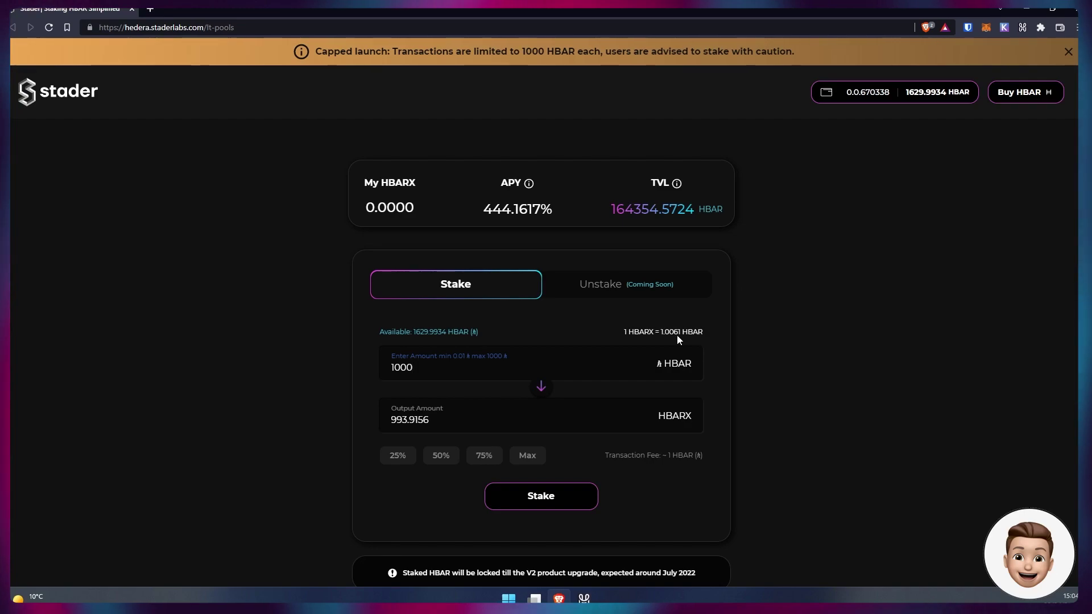
Submit the 1000 HBAR stake and approve the smart contract in HashPack with the wallet password.
{"action": "left_click", "coordinate": [540, 498]}
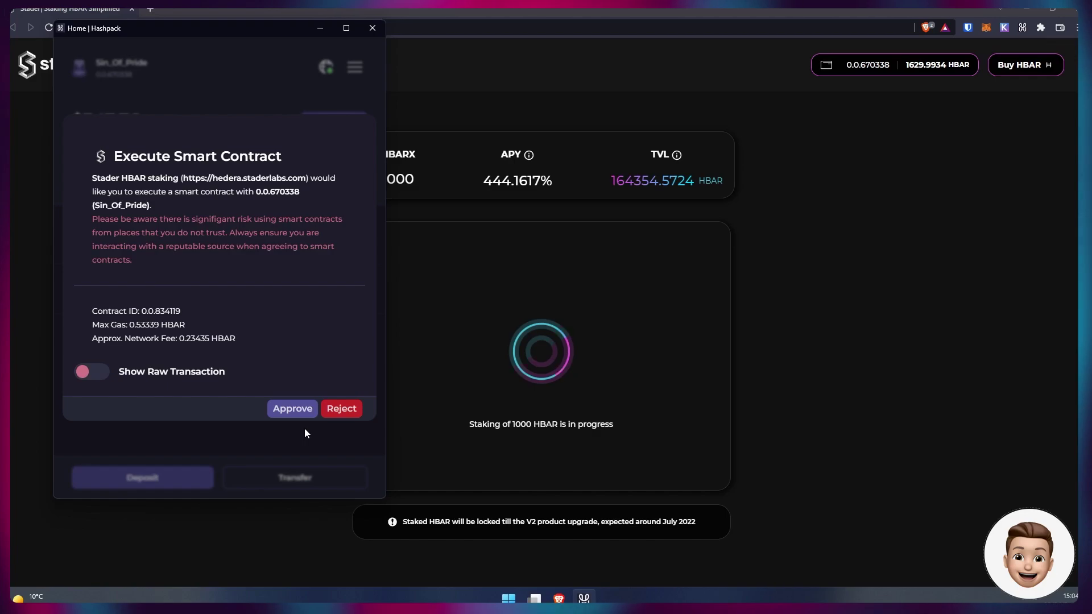
{"action": "left_click", "coordinate": [287, 410]}
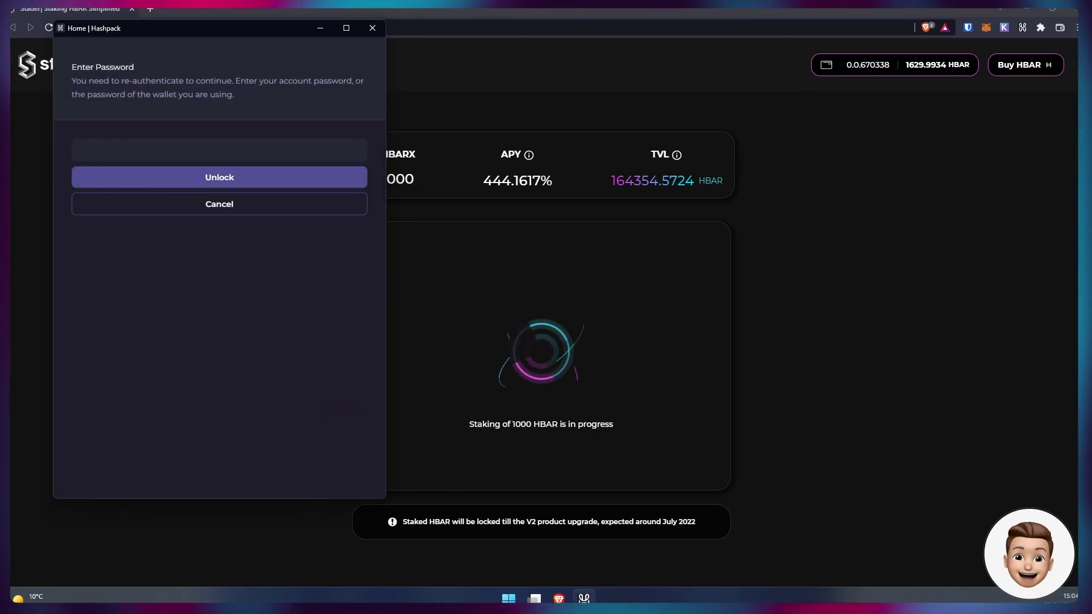
{"action": "key", "text": "Return"}
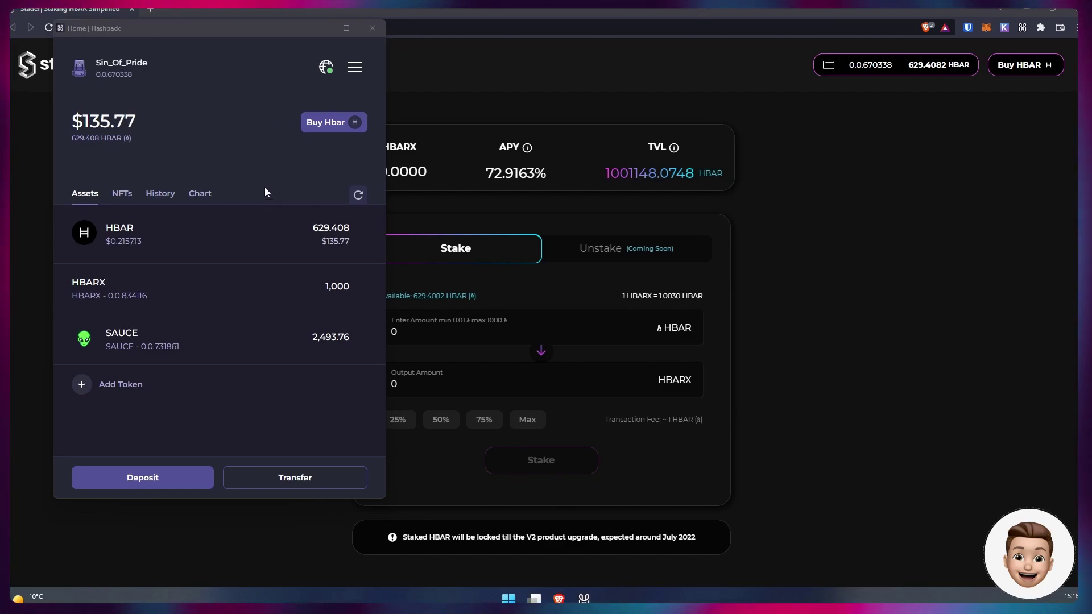
Shorten and shift the HashPack window left, then select the HBARX token ID 0.0.834116.
{"action": "mouse_move", "coordinate": [188, 21]}
{"action": "left_mouse_down"}
{"action": "mouse_move", "coordinate": [188, 54]}
{"action": "mouse_move", "coordinate": [177, 26]}
{"action": "left_mouse_up"}
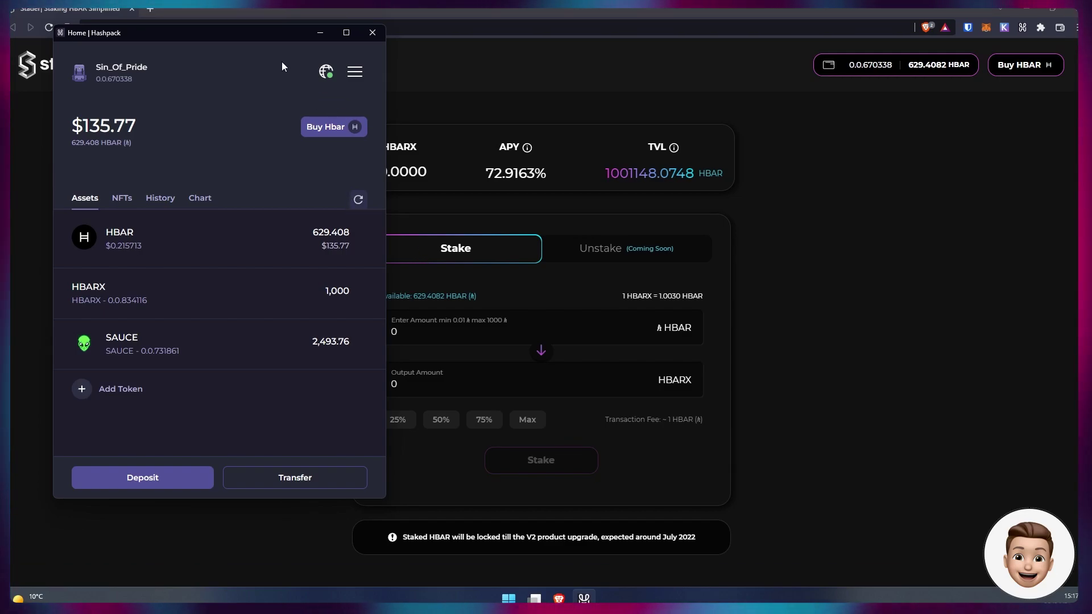
{"action": "left_click_drag", "start_coordinate": [252, 37], "coordinate": [241, 34]}
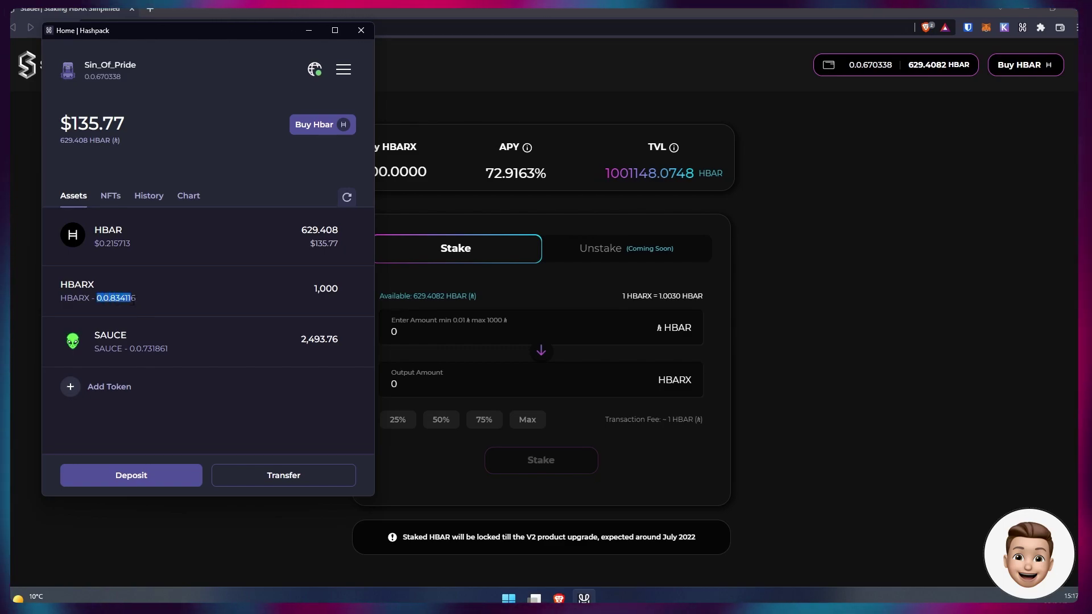
{"action": "left_click_drag", "start_coordinate": [132, 300], "coordinate": [141, 306]}
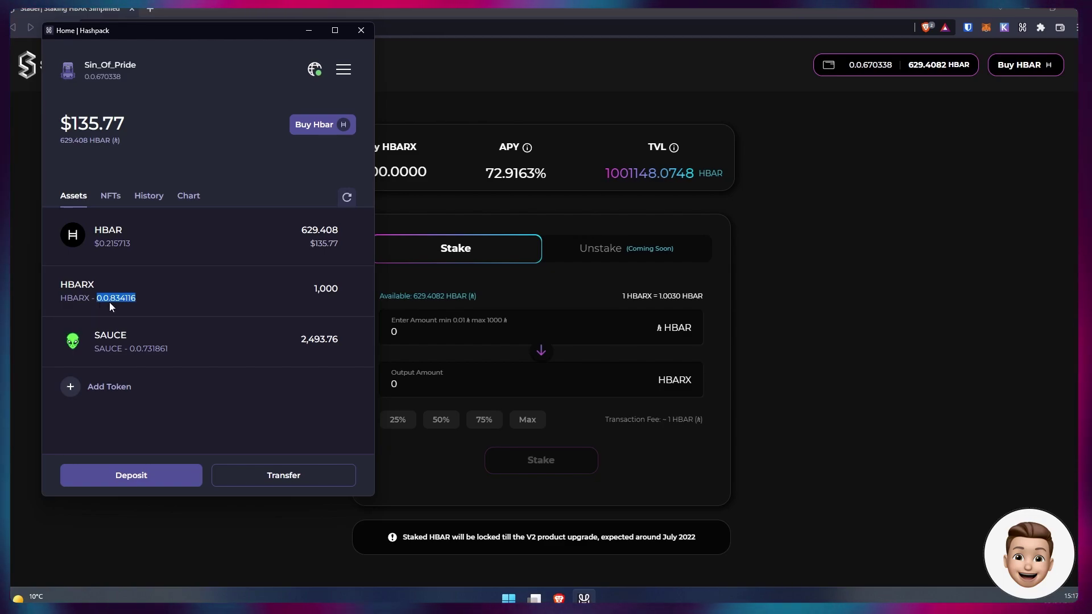
Open and close the Add Token form, then clear the token ID selection.
{"action": "left_click", "coordinate": [87, 386]}
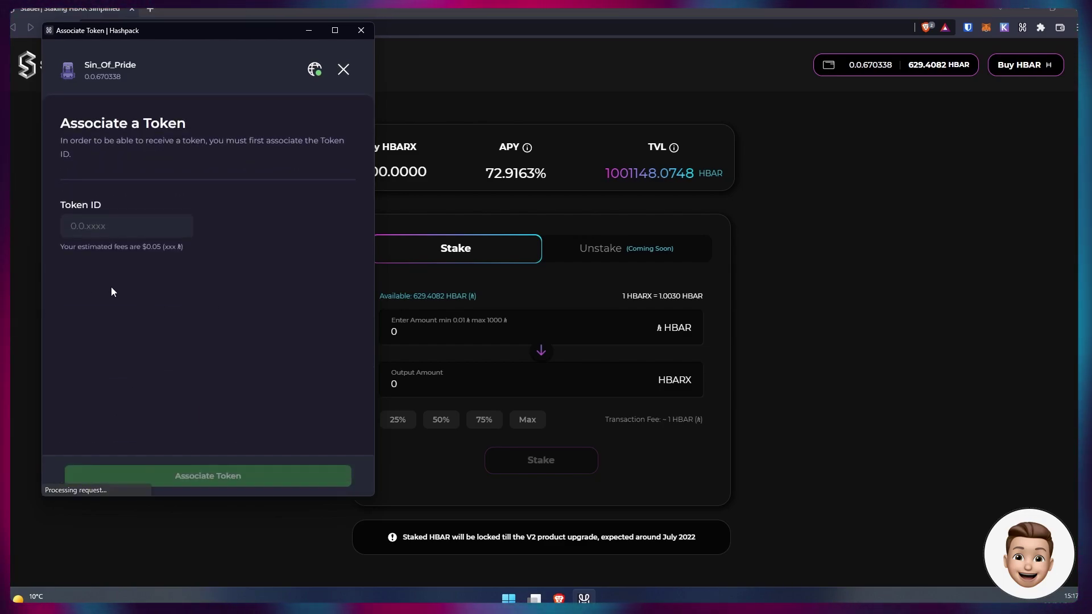
{"action": "left_click", "coordinate": [344, 70]}
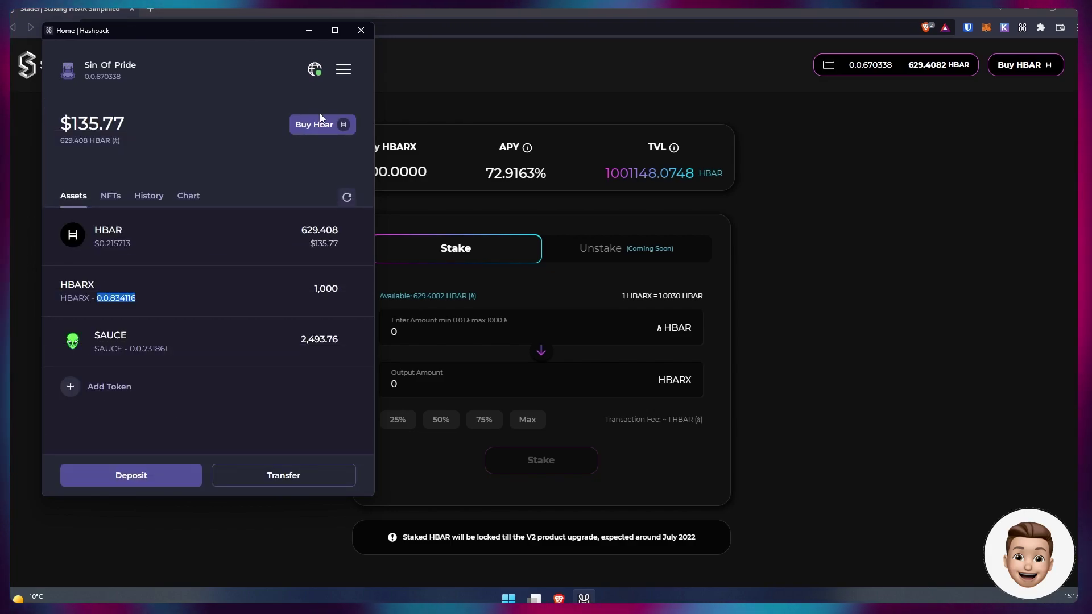
{"action": "left_click", "coordinate": [212, 299]}
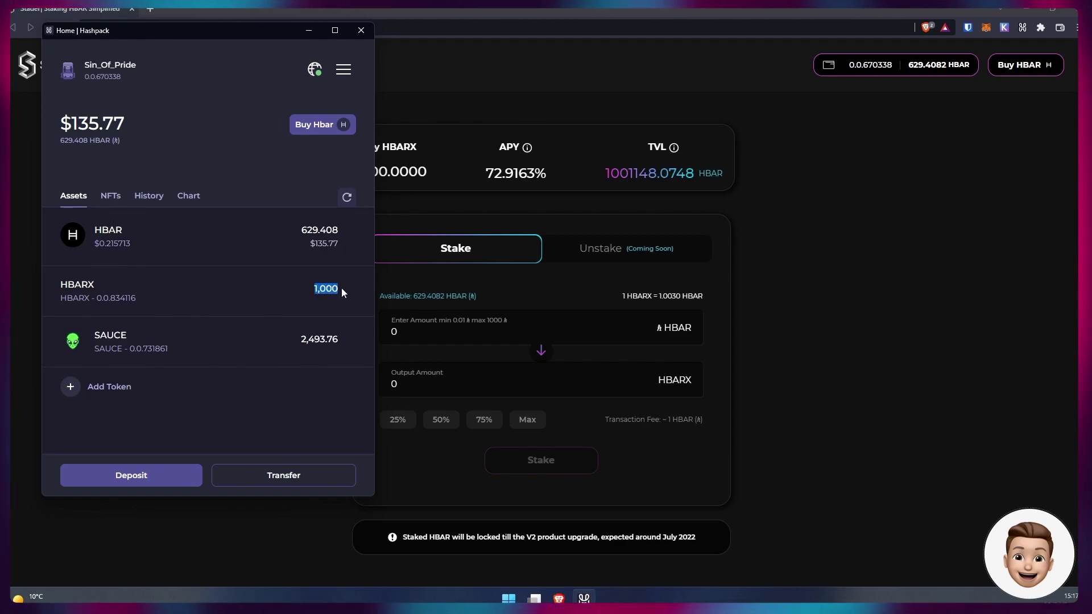
Back on Stader, select the 629.4082 HBAR available balance and enter 639 as the stake amount.
{"action": "left_click", "coordinate": [486, 292]}
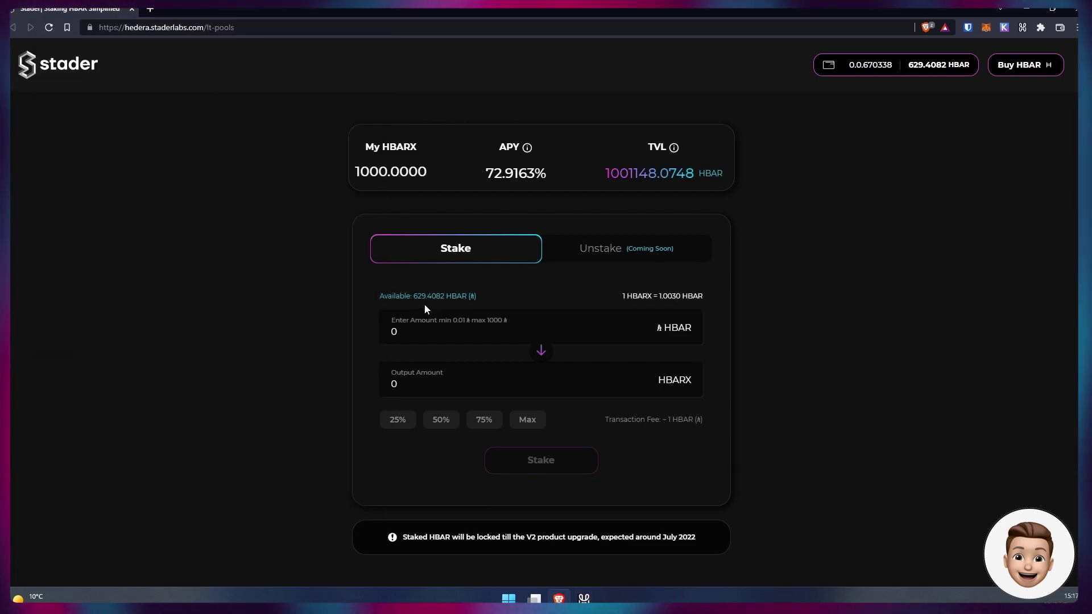
{"action": "left_click_drag", "start_coordinate": [452, 298], "coordinate": [466, 299]}
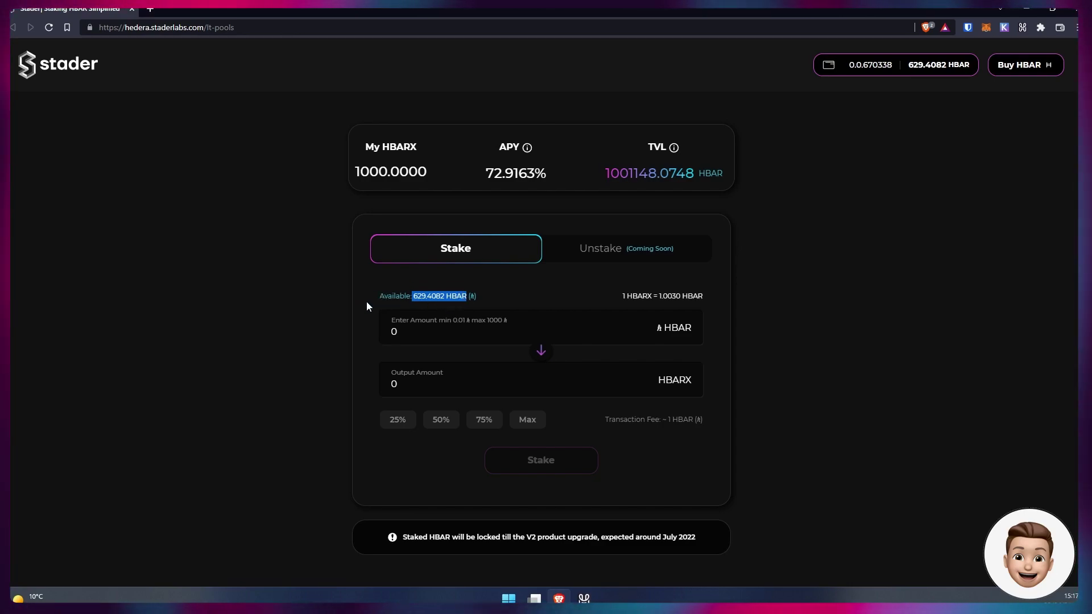
{"action": "key", "text": "Tab"}
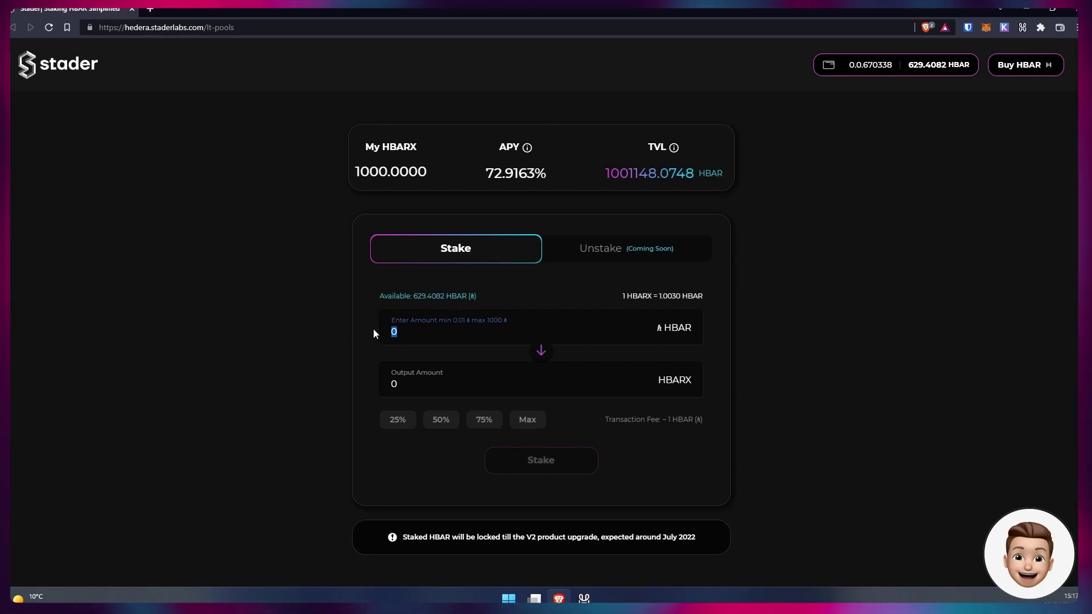
{"action": "type", "text": "639"}
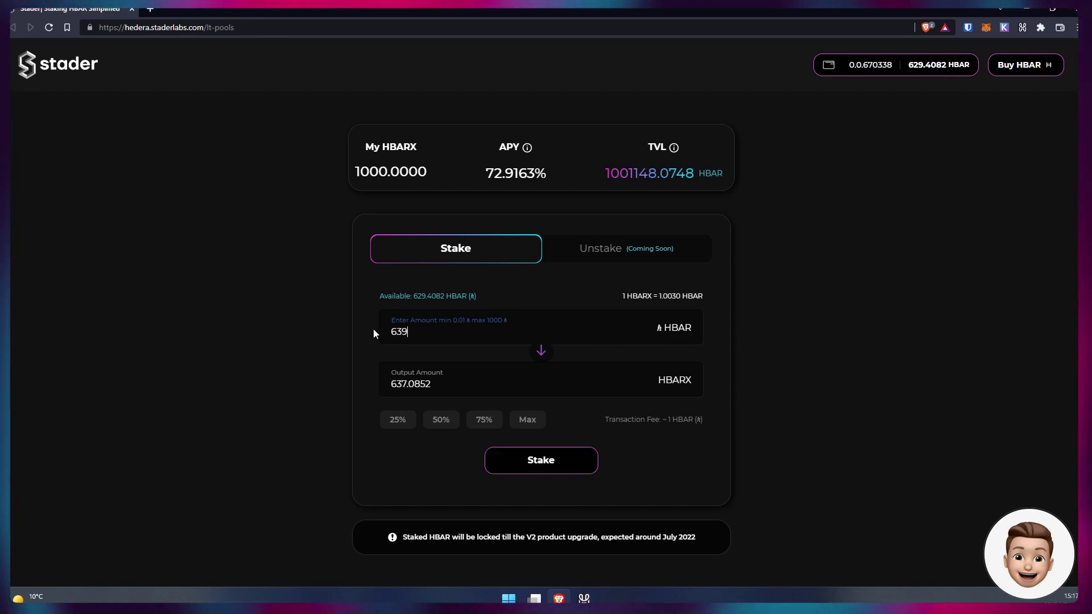
Delete the 639 so the stake amount field is left empty.
{"action": "key", "text": "BackSpace"}
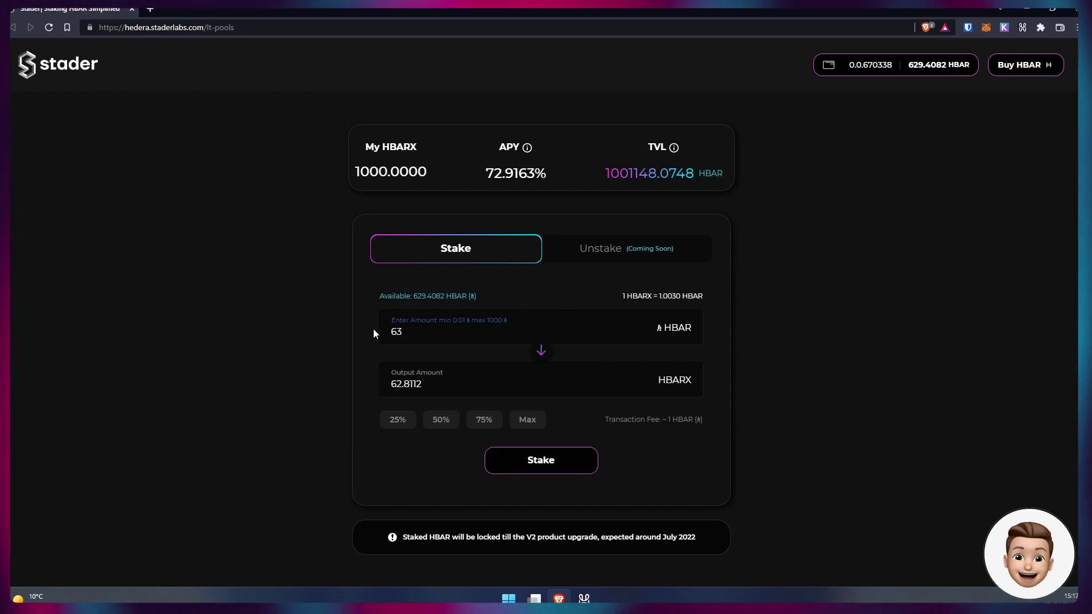
{"action": "key", "text": "Home"}
{"action": "key", "text": "shift+End"}
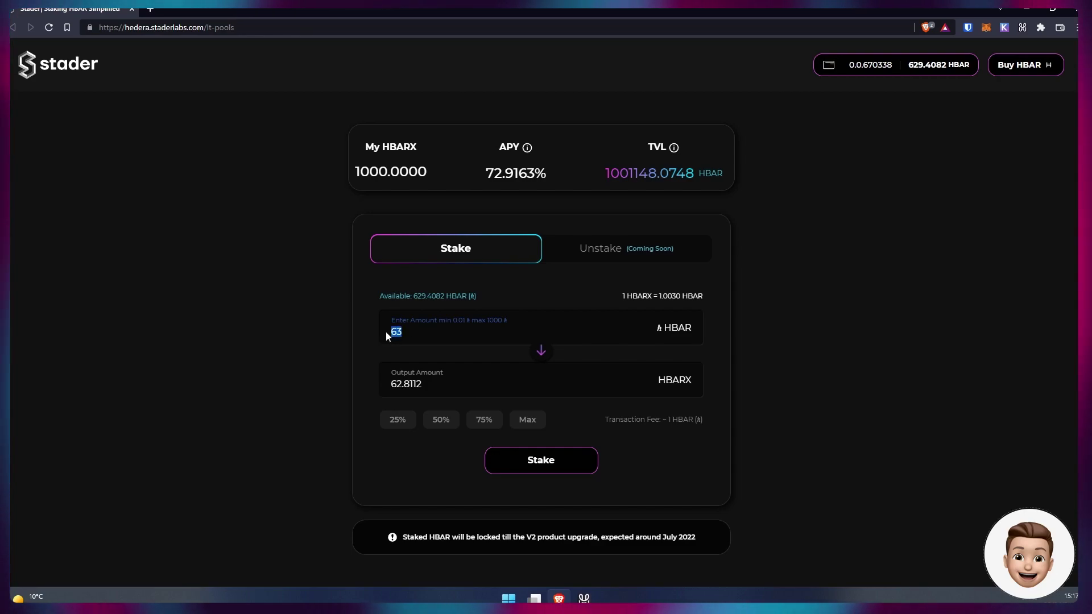
{"action": "key", "text": "BackSpace"}
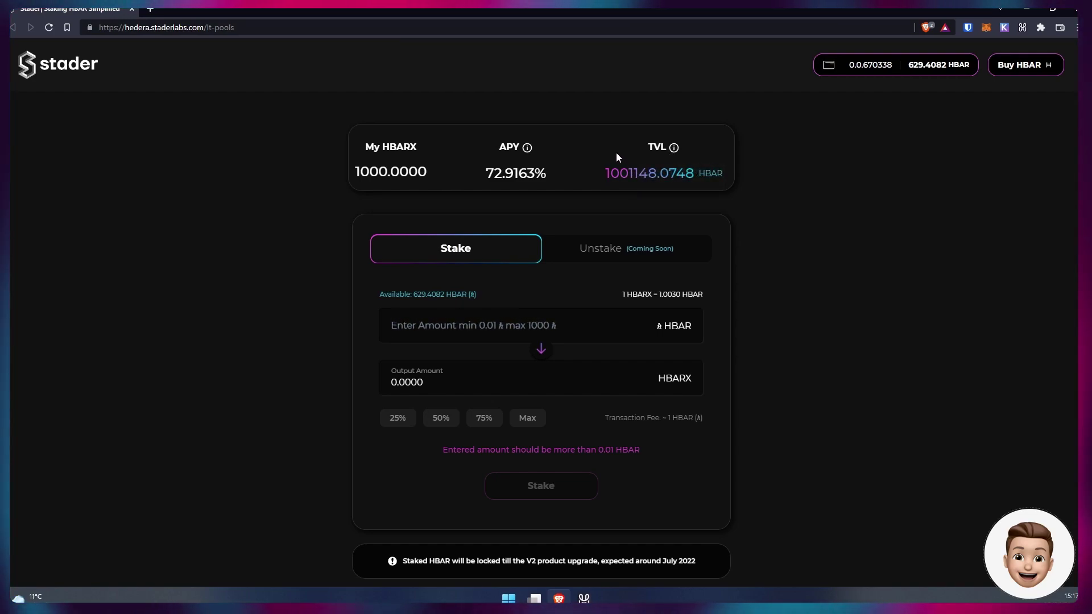
{"action": "scroll", "coordinate": [537, 215], "scroll_direction": "down", "scroll_amount": 1}
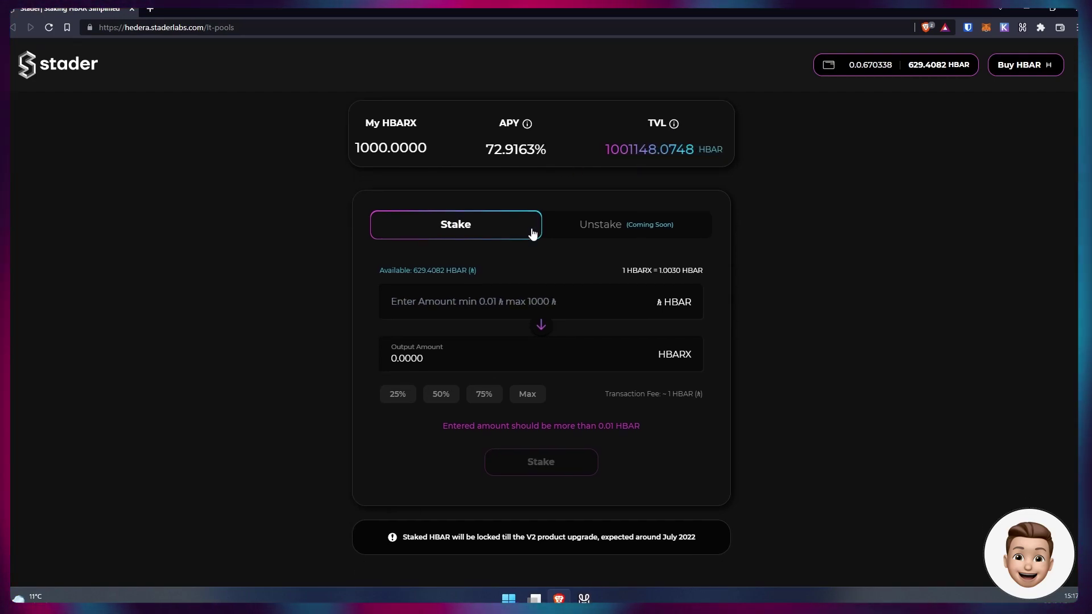
{"action": "scroll", "coordinate": [531, 231], "scroll_direction": "up", "scroll_amount": 2}
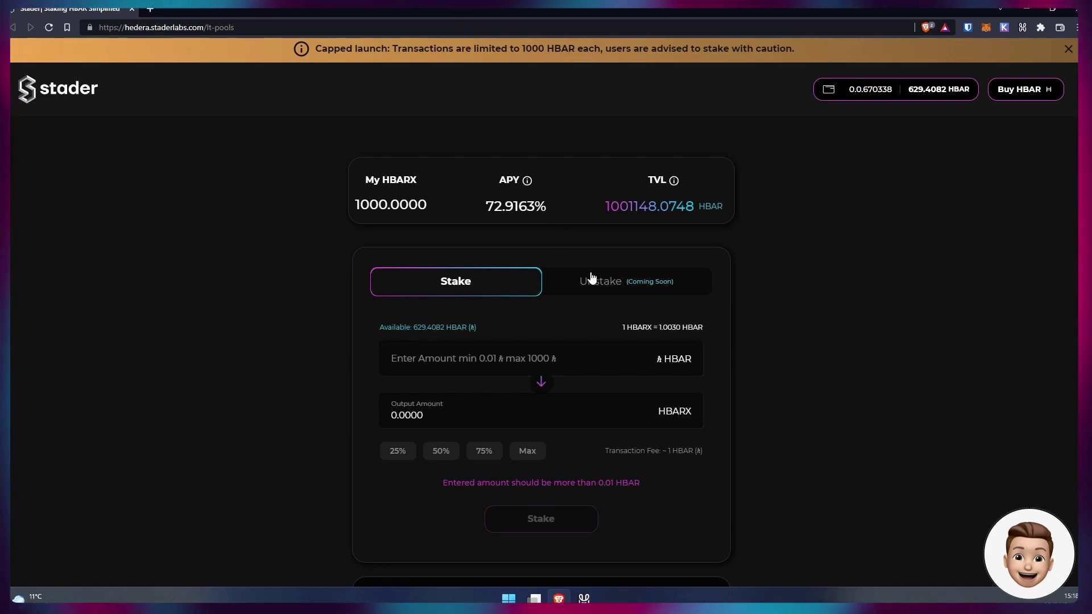
{"action": "scroll", "coordinate": [563, 287], "scroll_direction": "down", "scroll_amount": 1}
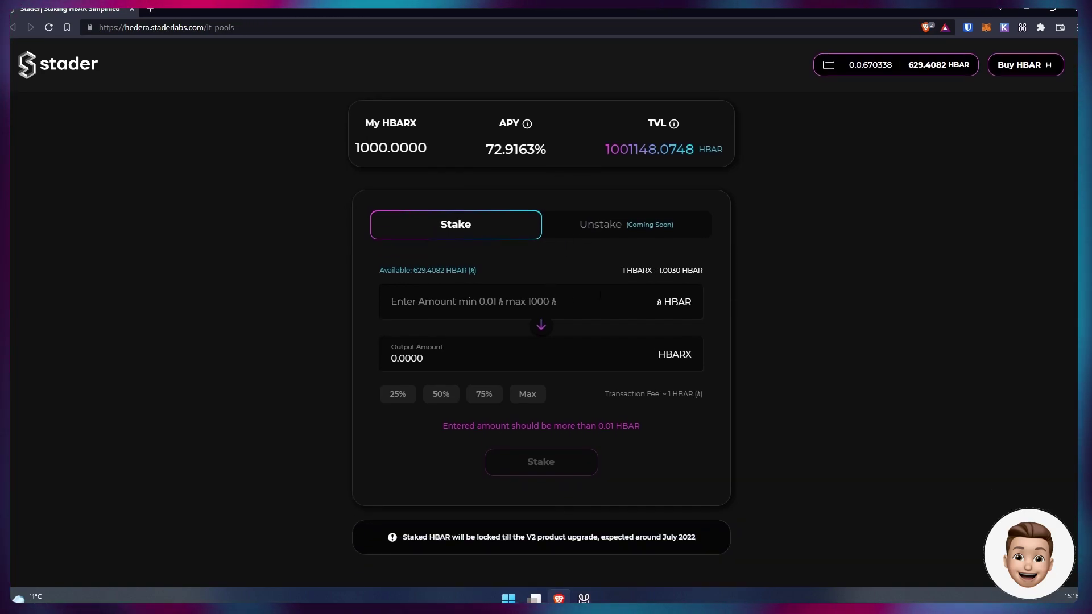